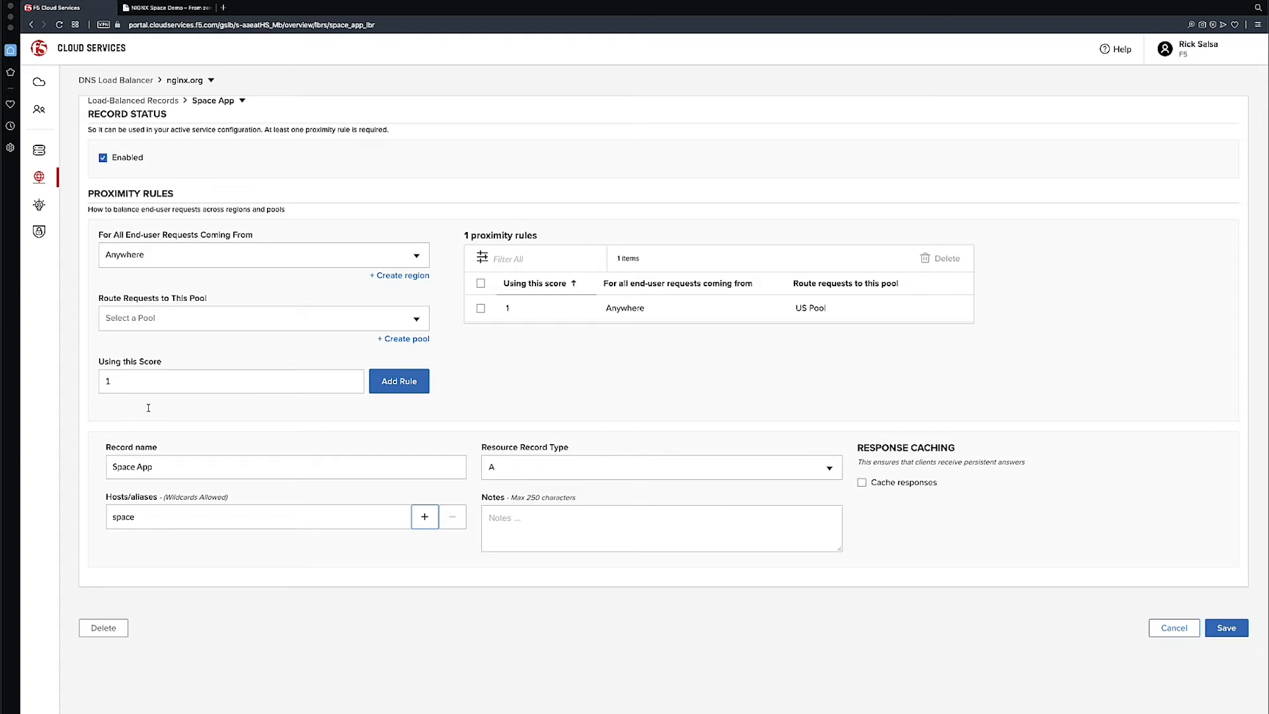
Review the Space App record's host alias and proximity rule, and leave the record without saving
{"action": "double_click", "coordinate": [123, 518]}
{"action": "mouse_move", "coordinate": [613, 322]}
{"action": "left_click", "coordinate": [1176, 634]}
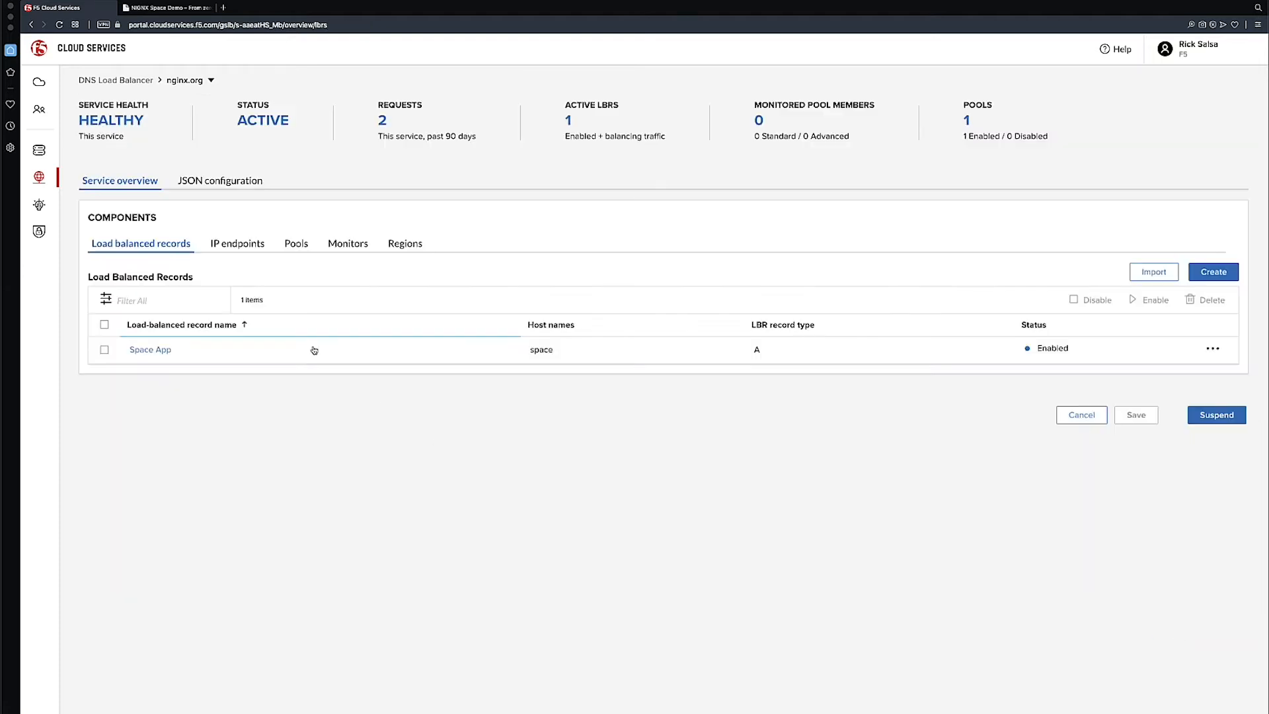
Examine the US Pool's settings and available load balancing methods, and return to the list of load-balancing services
{"action": "left_click", "coordinate": [297, 248]}
{"action": "left_click", "coordinate": [148, 351]}
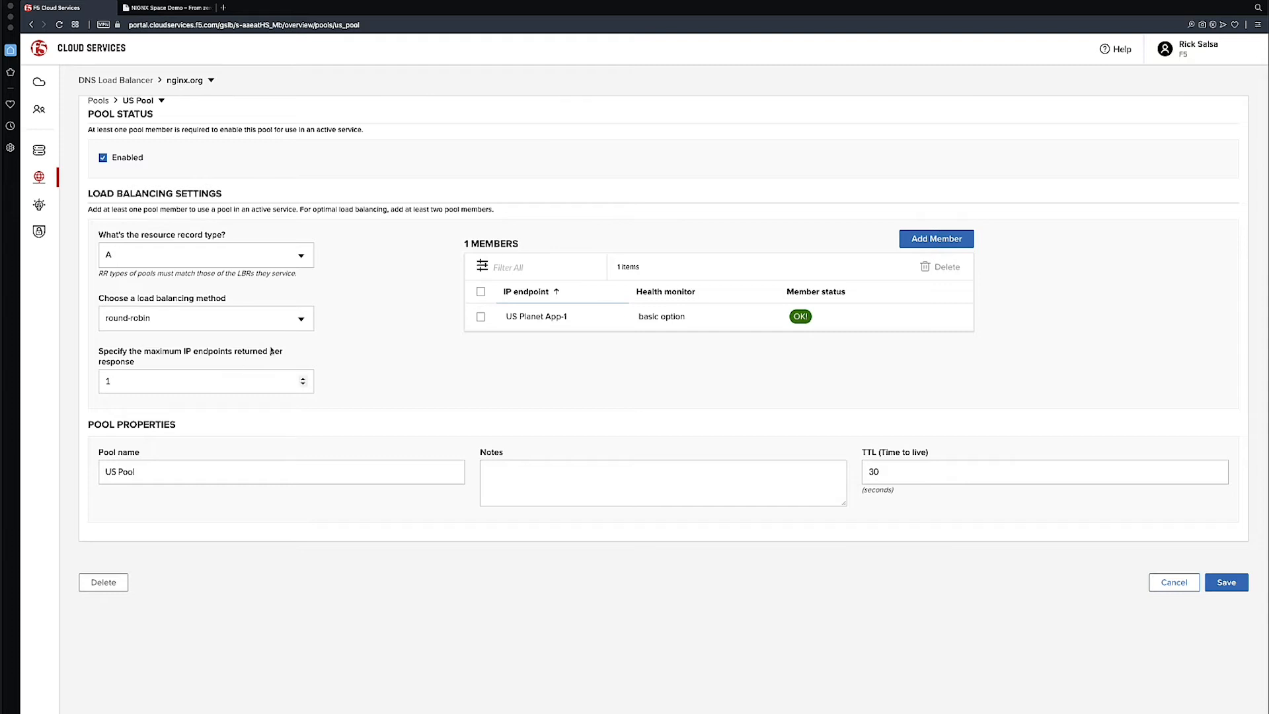
{"action": "left_click", "coordinate": [303, 319]}
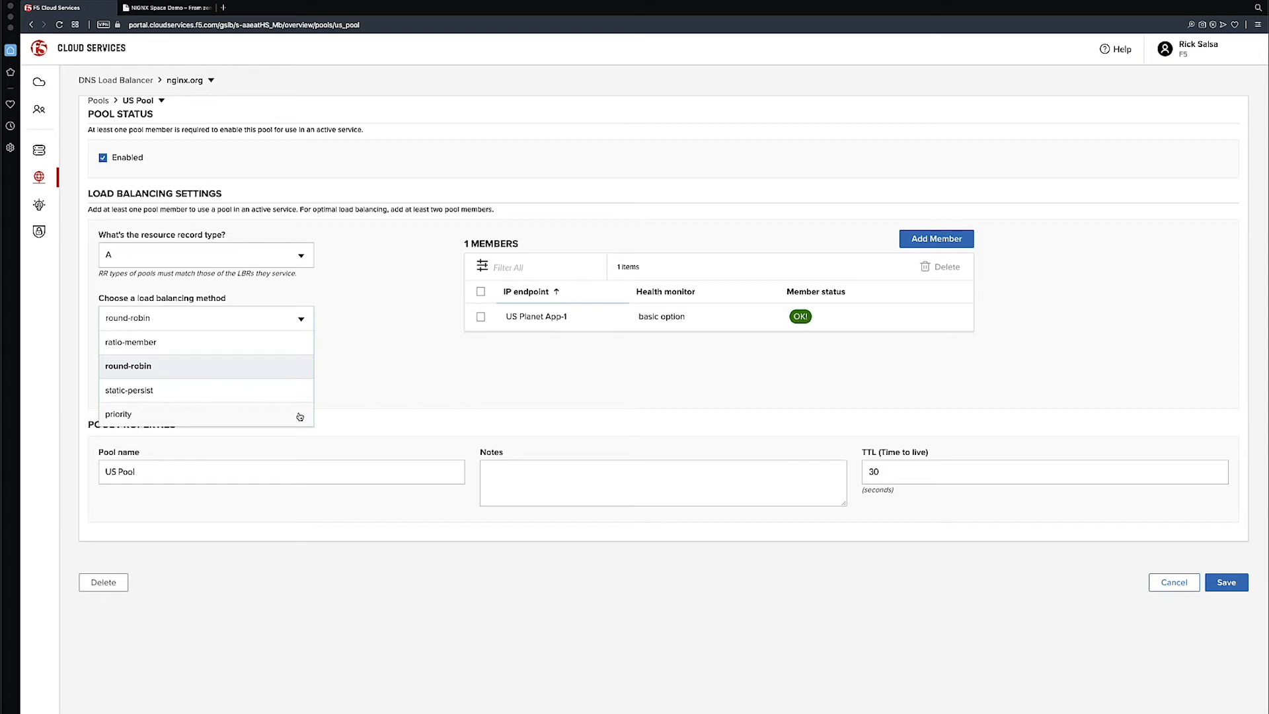
{"action": "left_click", "coordinate": [133, 78]}
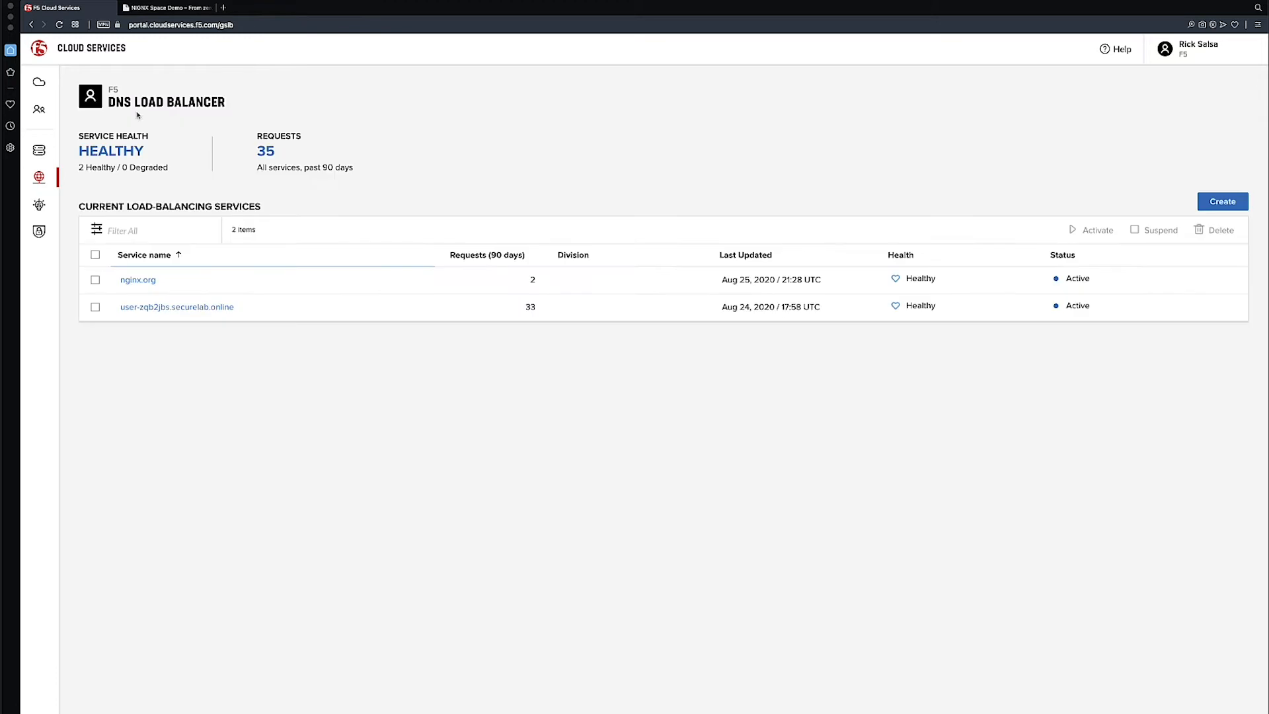
Begin a new IP endpoint in the nginx.org service, named US Planet App-2, with IP address 35.228.2.170
{"action": "left_click", "coordinate": [153, 281]}
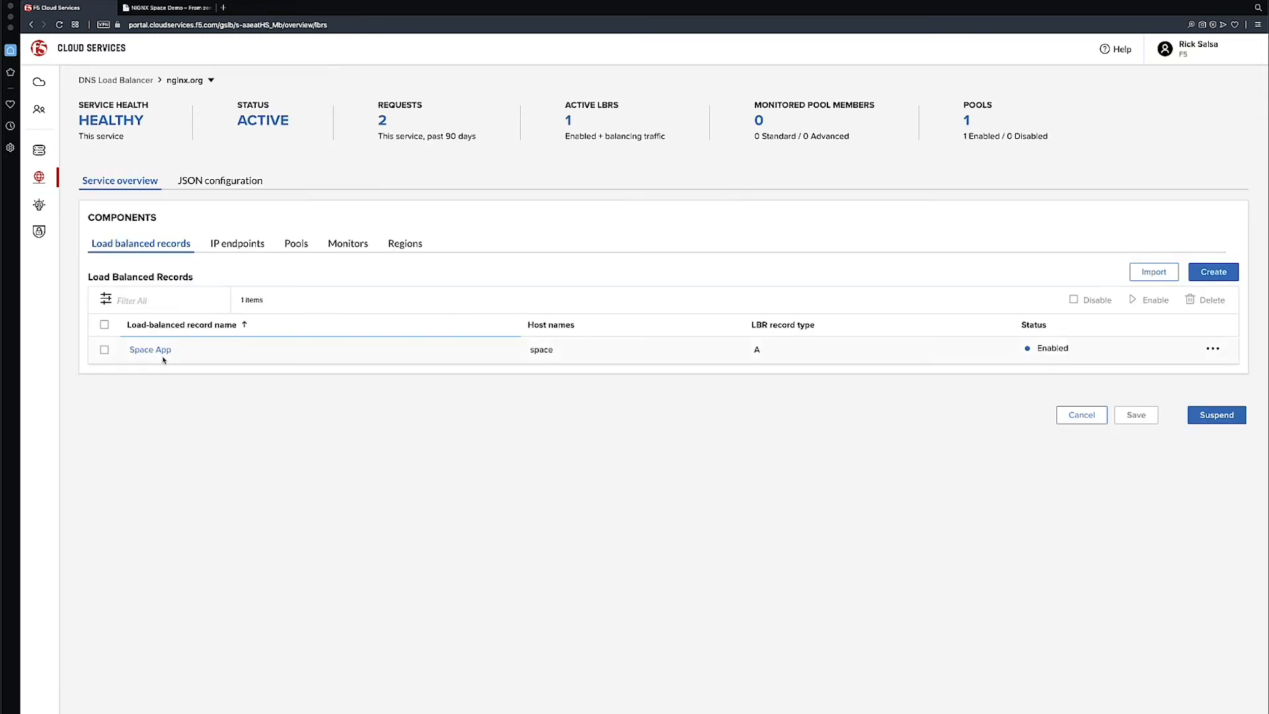
{"action": "left_click", "coordinate": [256, 246]}
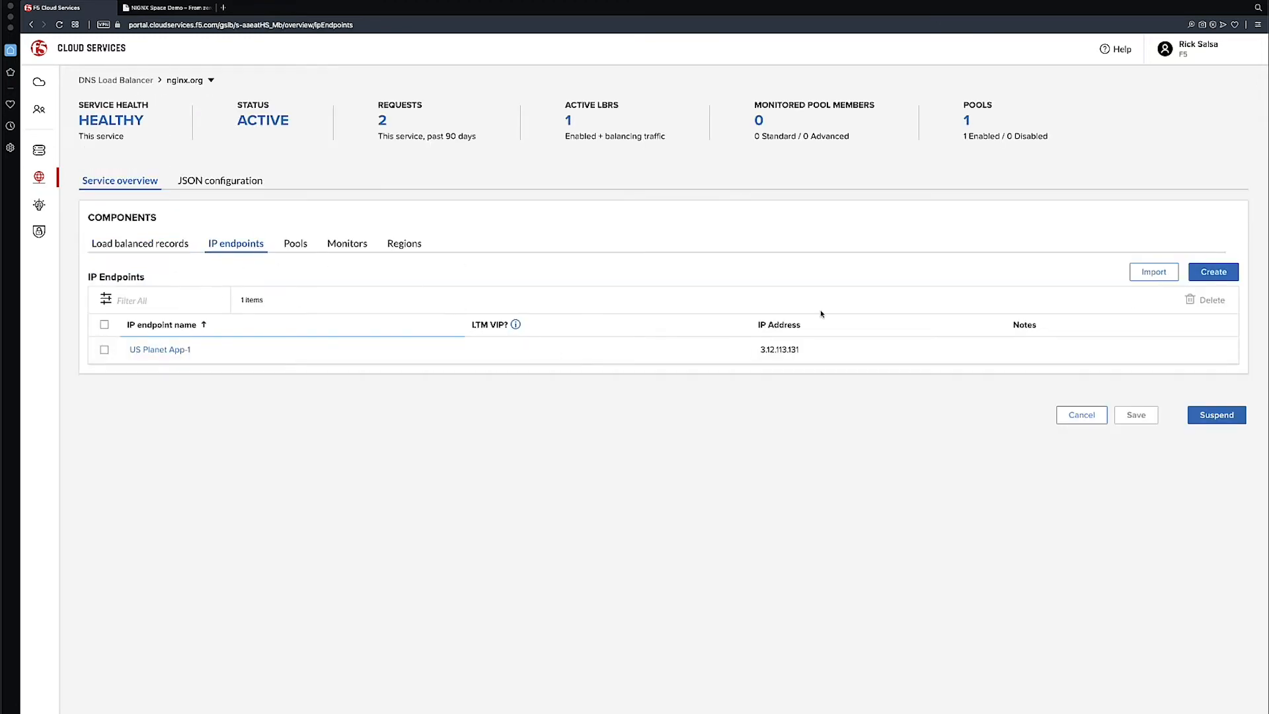
{"action": "left_click", "coordinate": [1205, 280]}
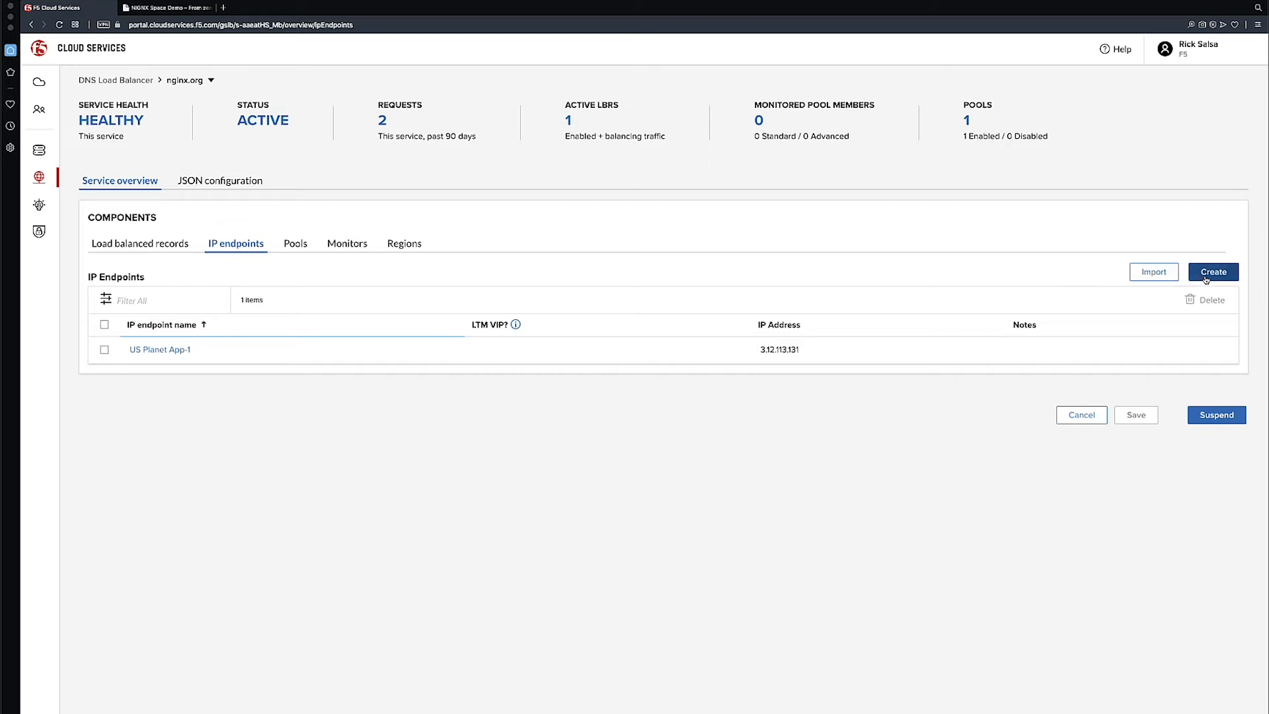
{"action": "type", "text": "US Planet App-2"}
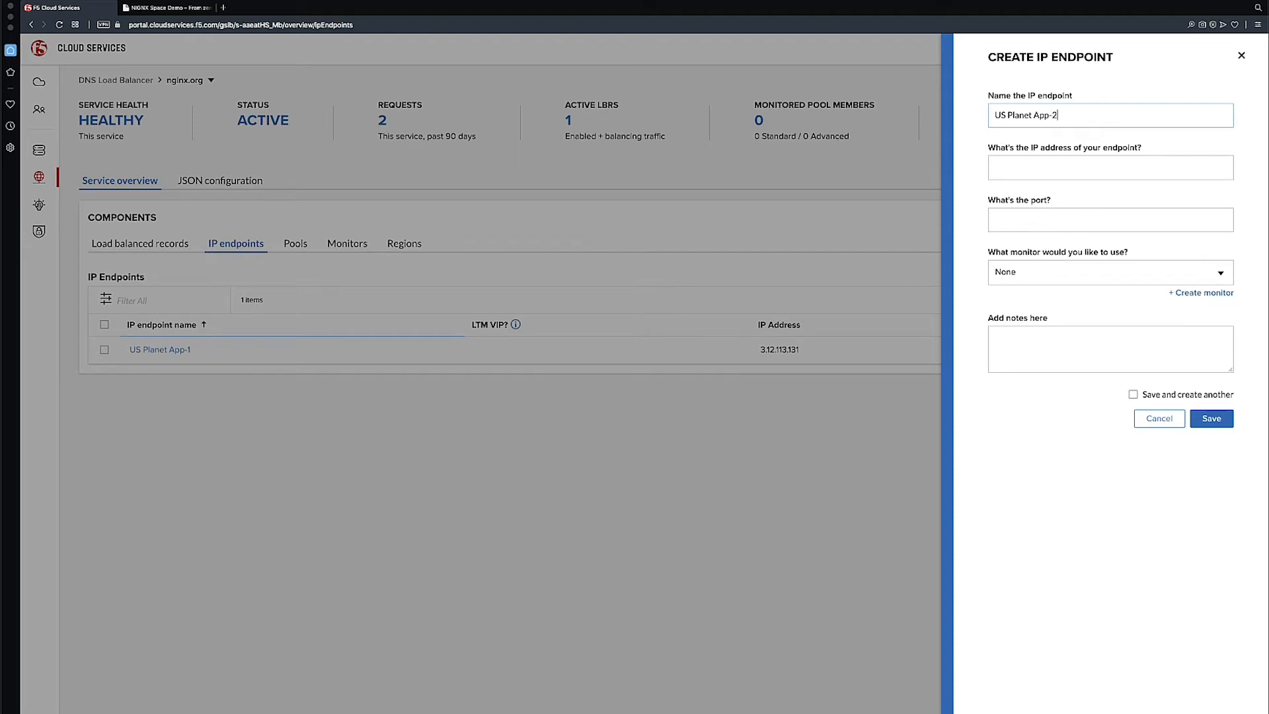
{"action": "left_click", "coordinate": [1055, 168]}
{"action": "type", "text": "35"}
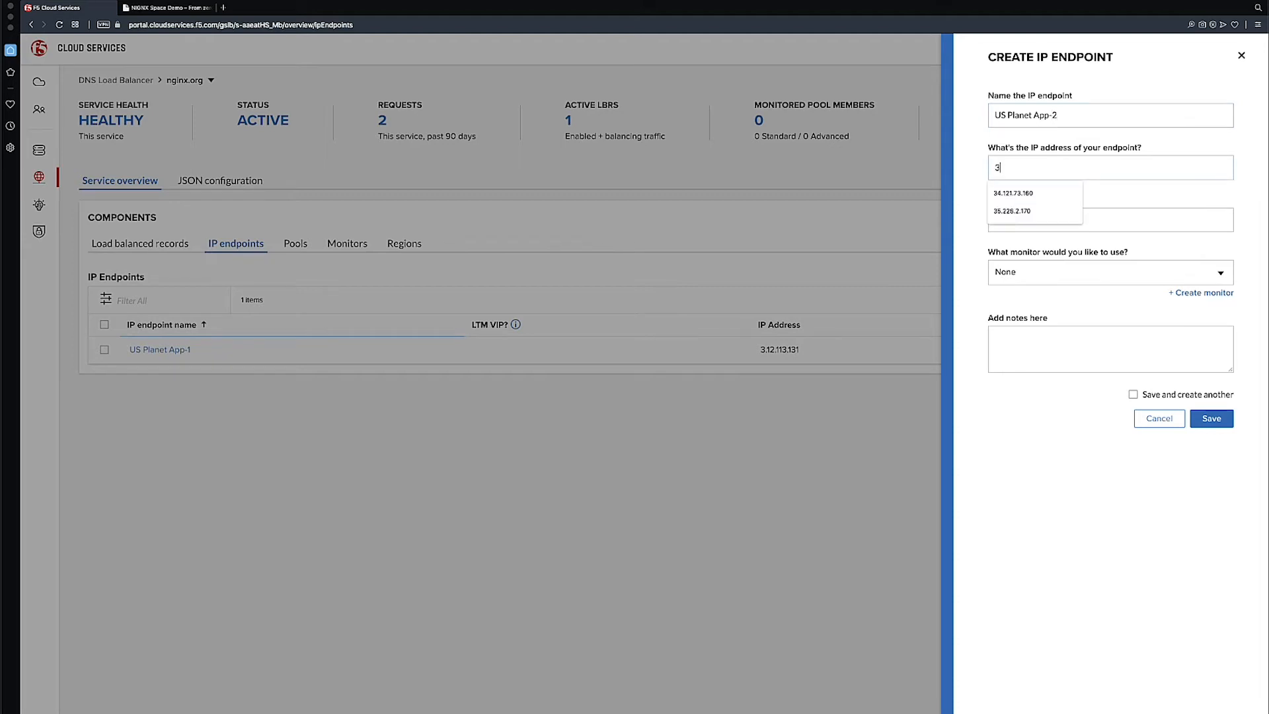
{"action": "left_click", "coordinate": [1057, 194]}
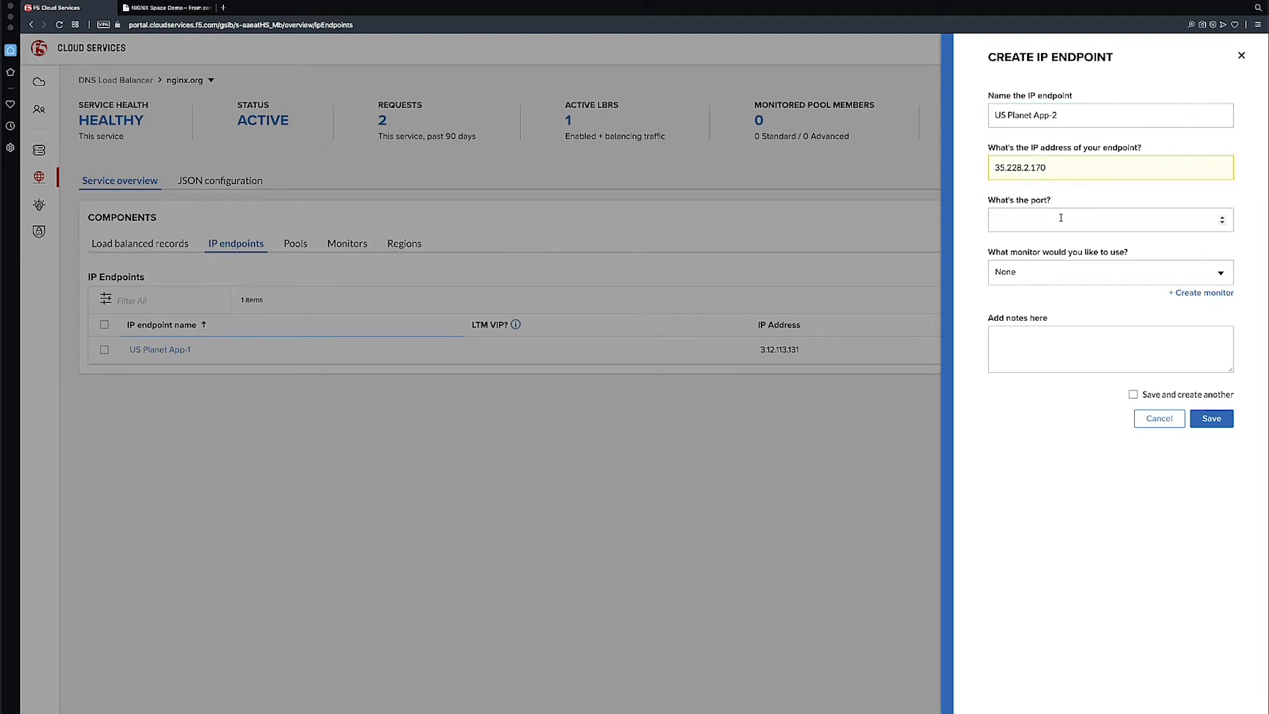
Set the new endpoint's port to 80 with no monitor, and save both the endpoint and the staged service changes
{"action": "left_click", "coordinate": [1062, 222]}
{"action": "type", "text": "80"}
{"action": "key", "text": "Tab"}
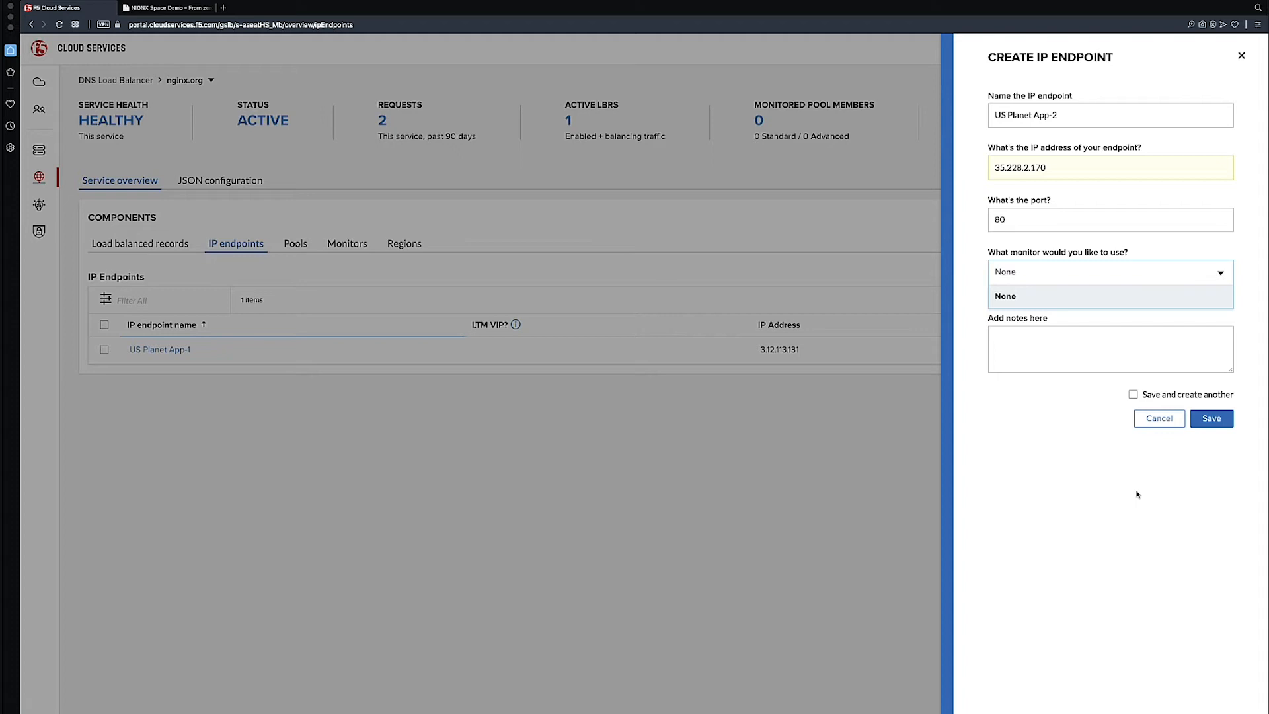
{"action": "left_click", "coordinate": [1221, 474]}
{"action": "left_click", "coordinate": [1212, 419]}
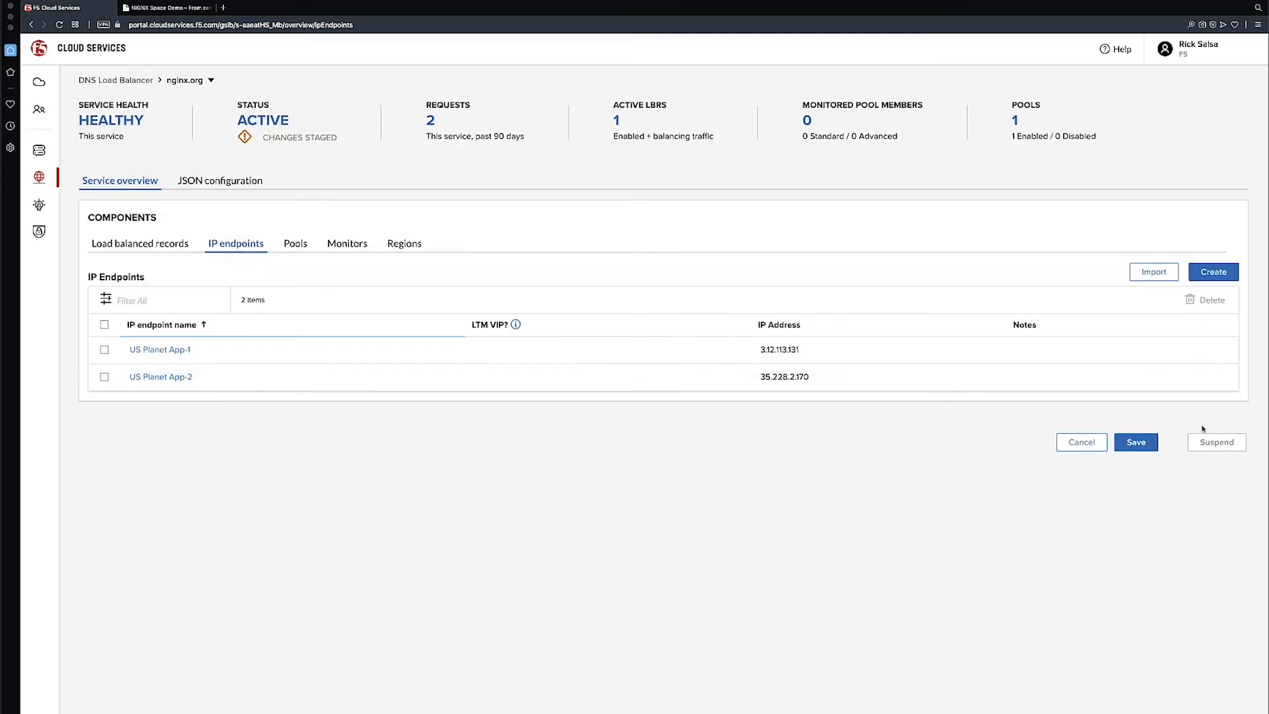
{"action": "left_click", "coordinate": [1136, 442]}
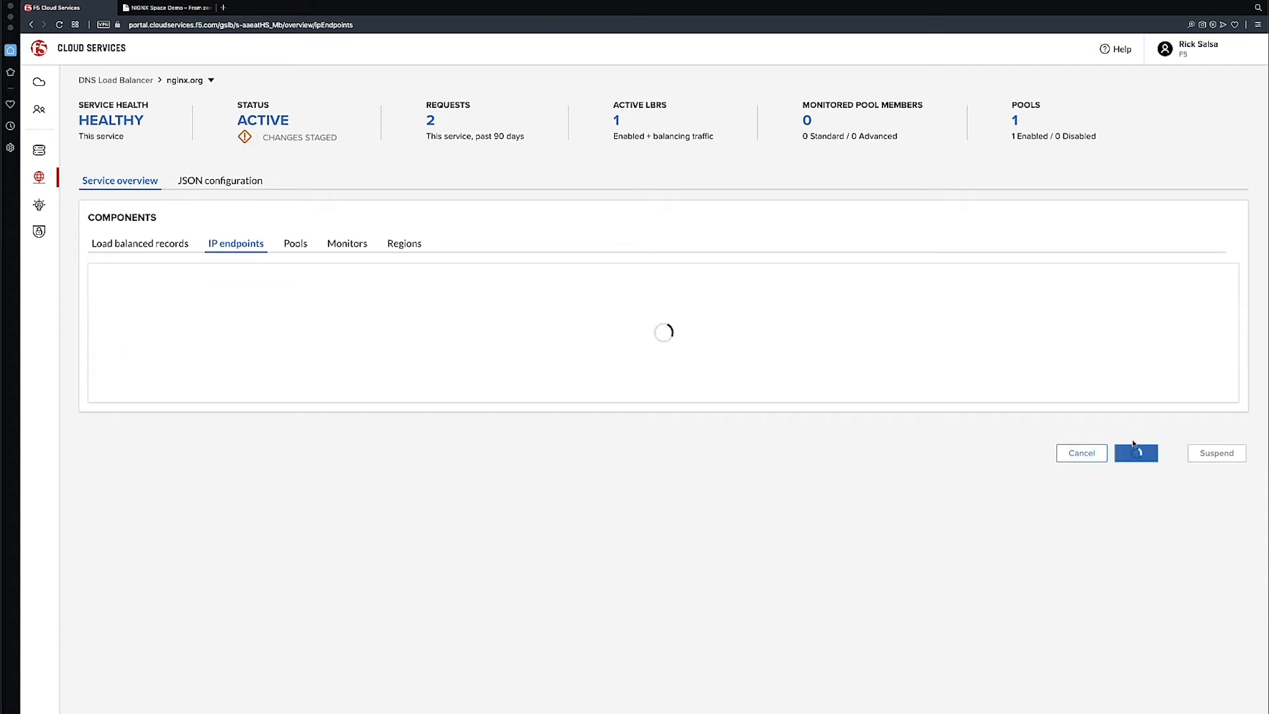
Add the US Planet App-2 endpoint to US Pool using its existing endpoint monitor, and save the pool and the service
{"action": "left_click", "coordinate": [299, 245]}
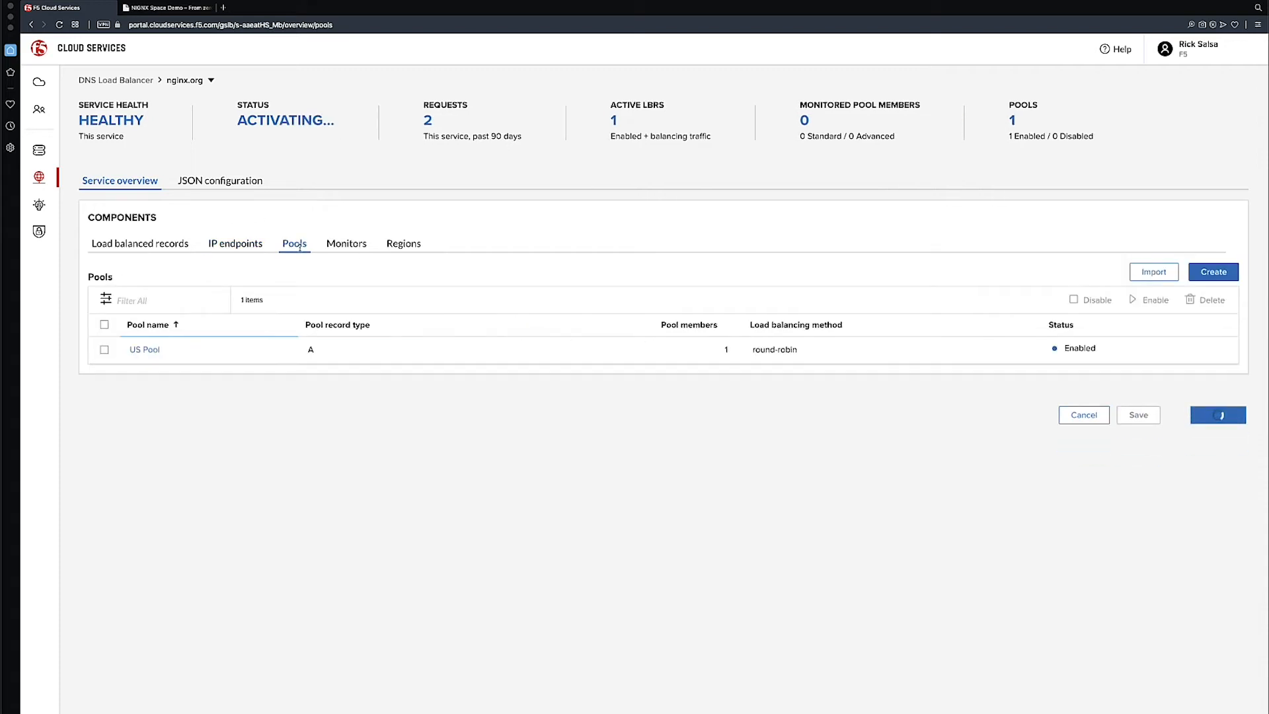
{"action": "left_click", "coordinate": [146, 350]}
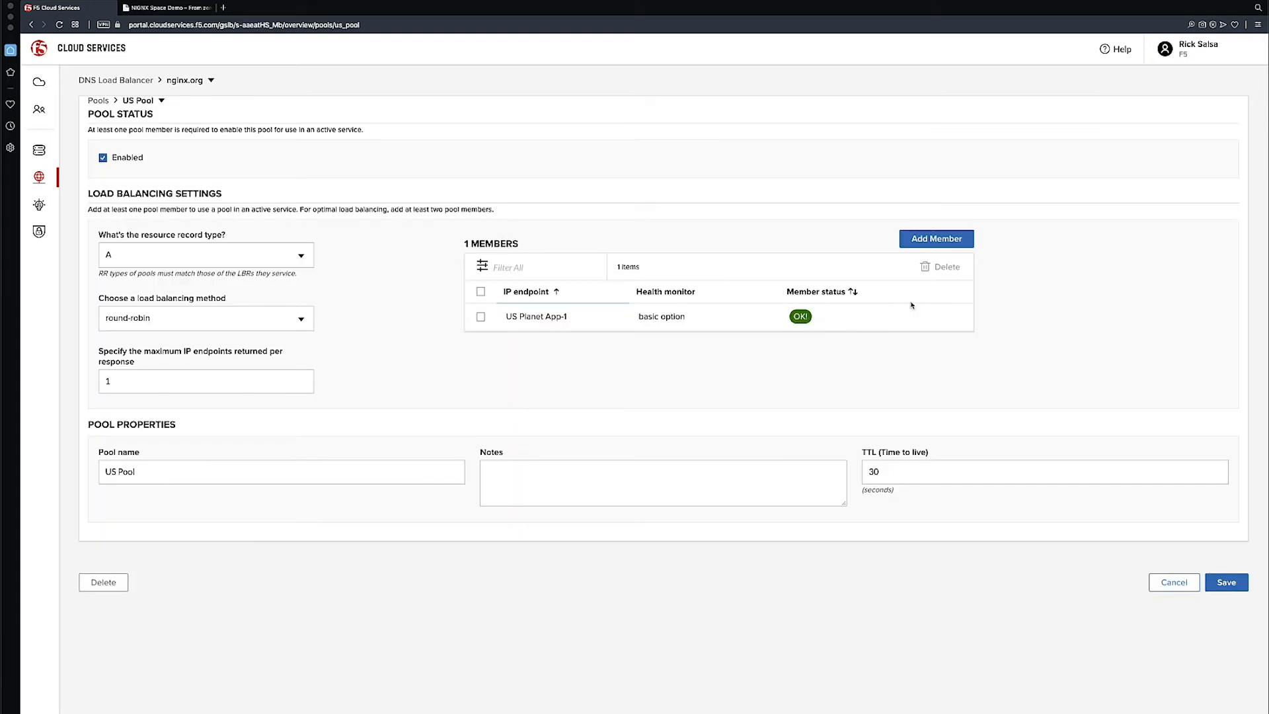
{"action": "left_click", "coordinate": [948, 242]}
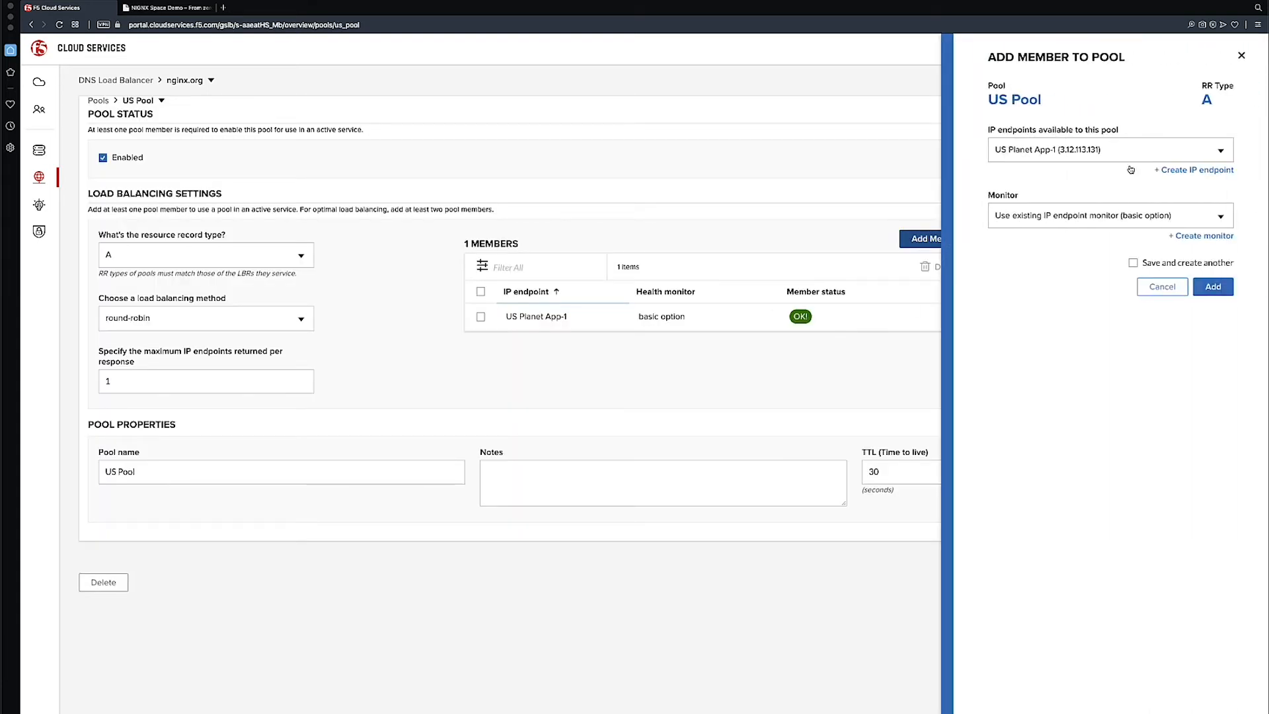
{"action": "left_click", "coordinate": [1158, 153]}
{"action": "left_click", "coordinate": [1127, 201]}
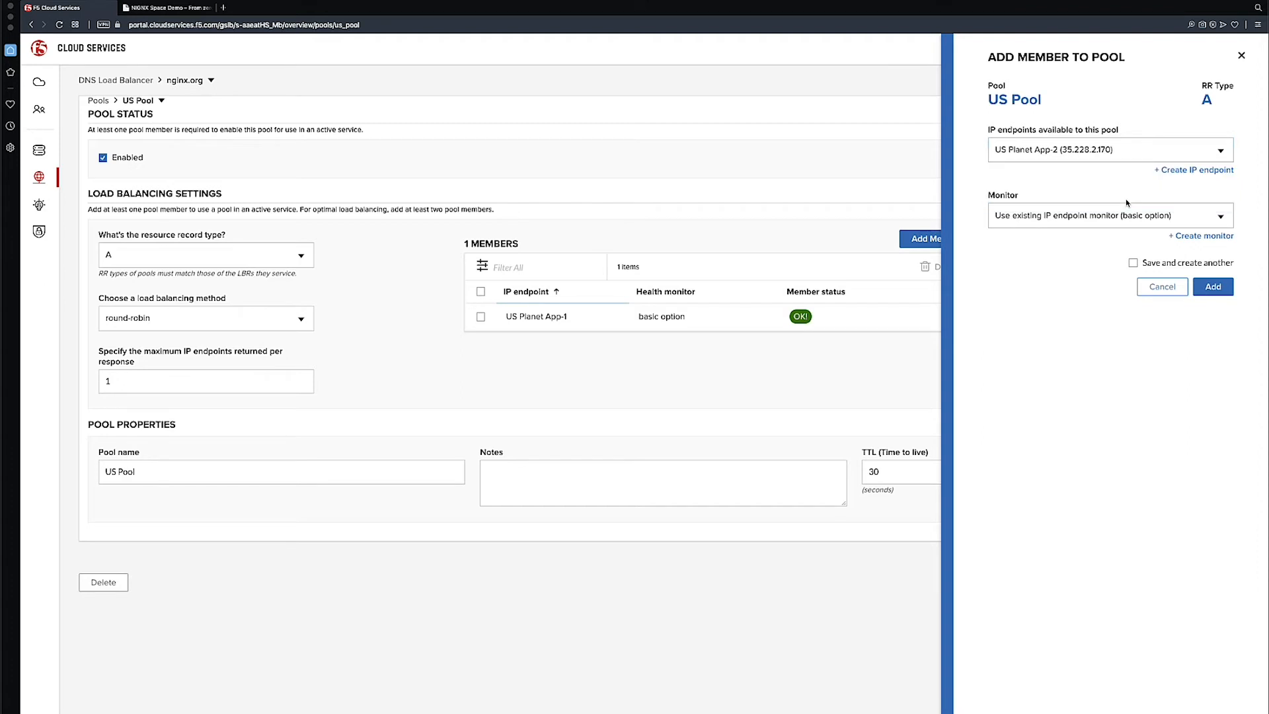
{"action": "left_click", "coordinate": [1227, 288]}
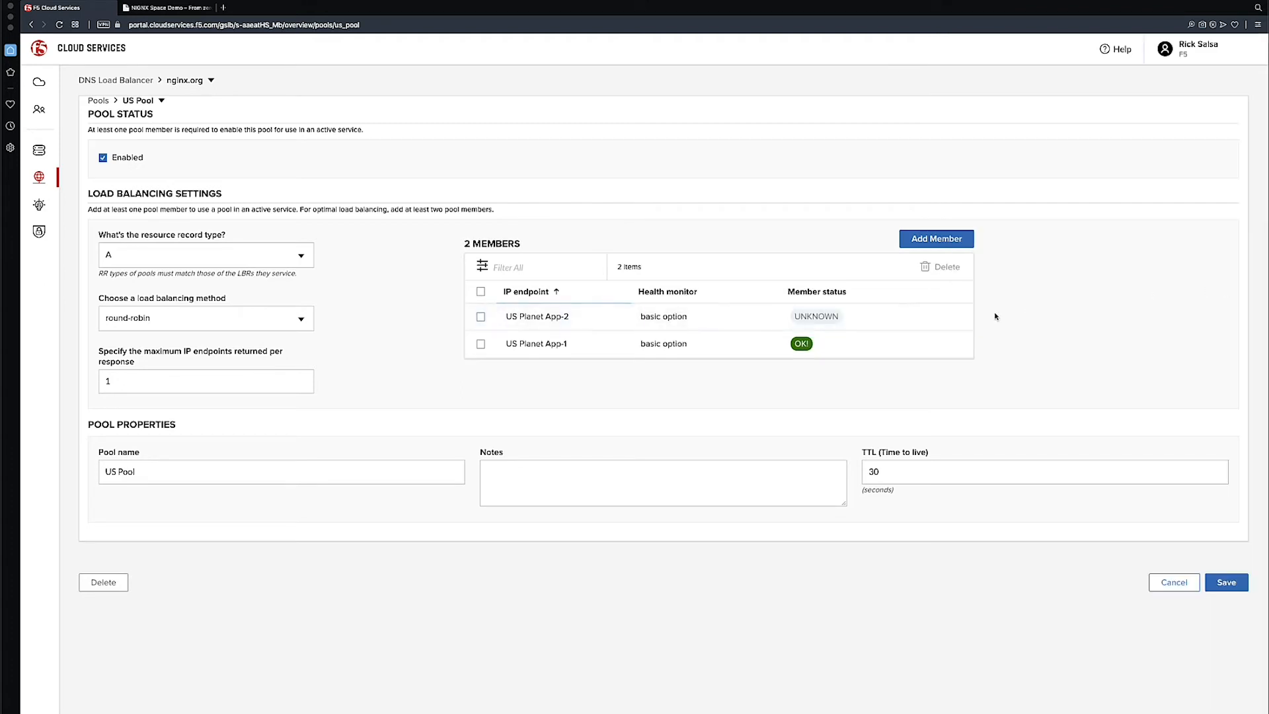
{"action": "left_click", "coordinate": [1226, 584]}
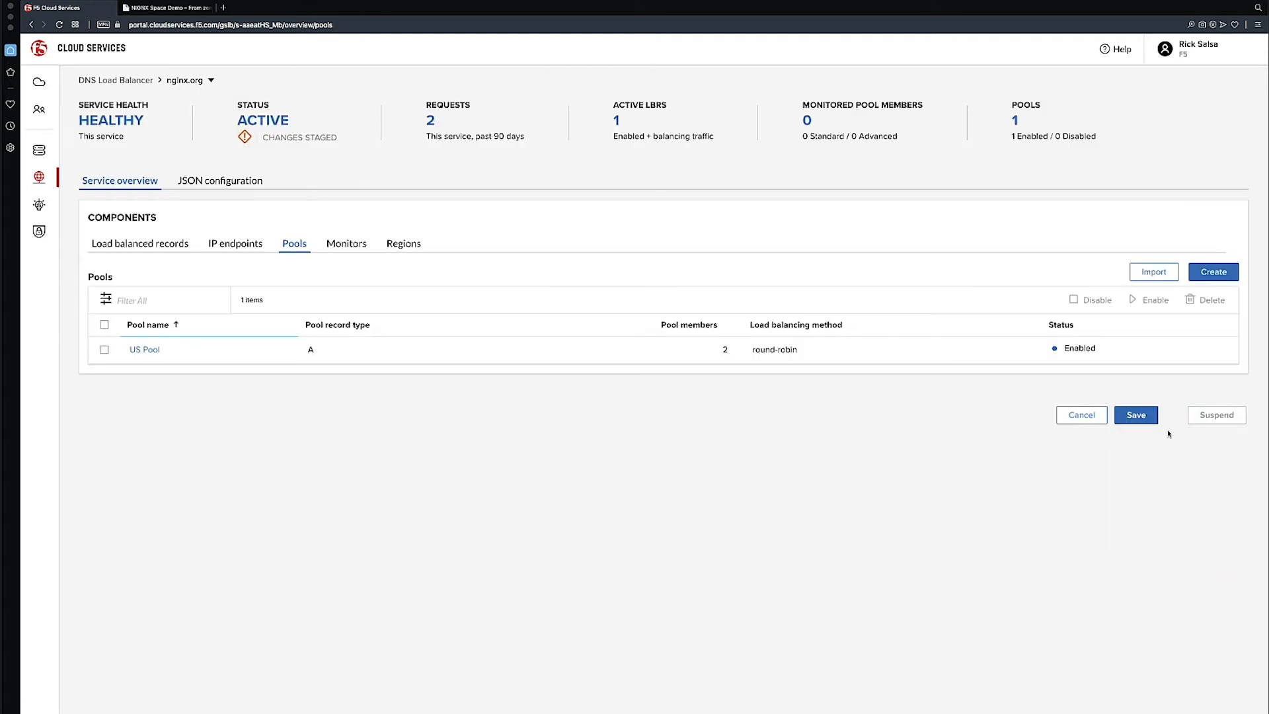
{"action": "left_click", "coordinate": [1127, 414]}
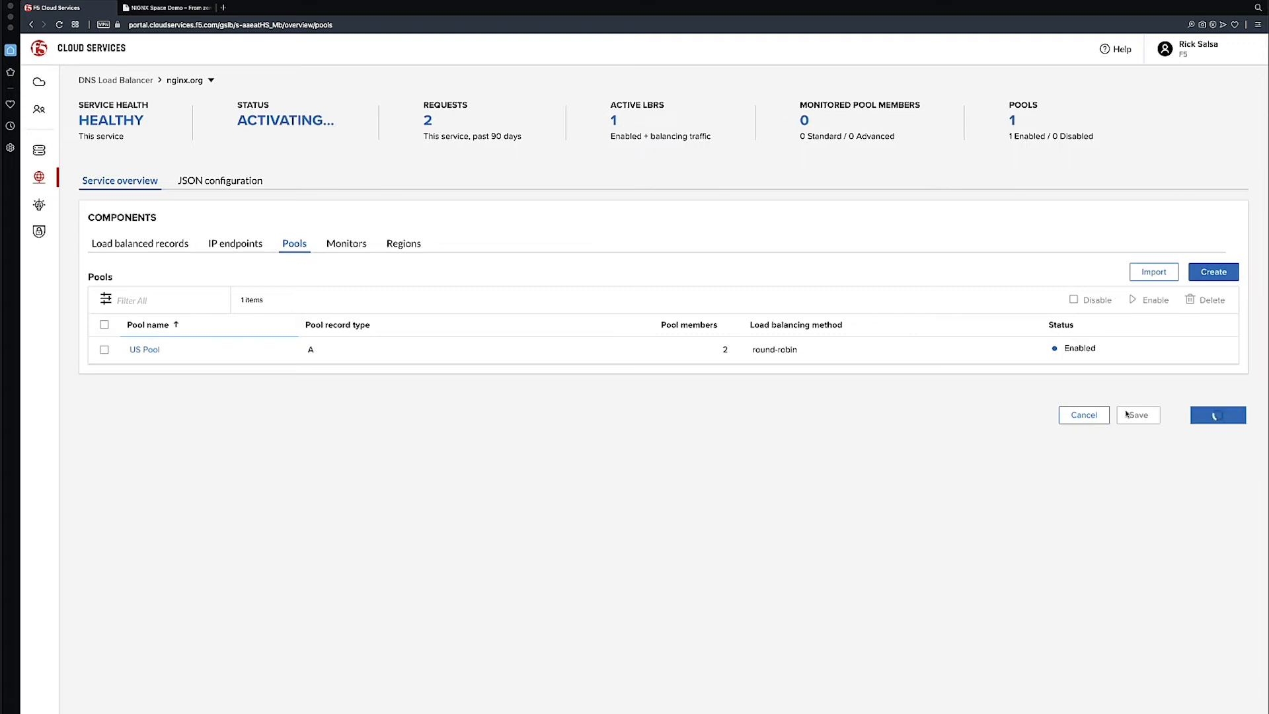
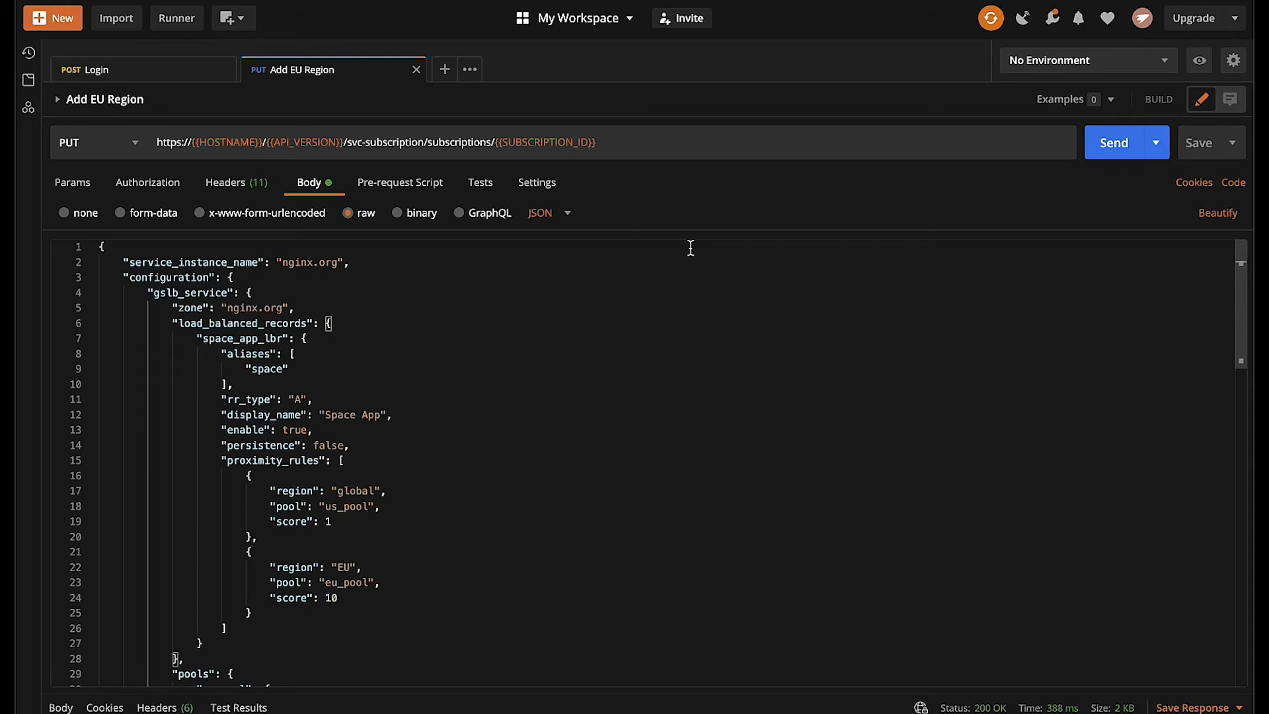
Examine the Space App load-balanced record, its space alias and its proximity rules in the Add EU Region request body
{"action": "scroll", "coordinate": [307, 380], "scroll_direction": "down", "scroll_amount": 1}
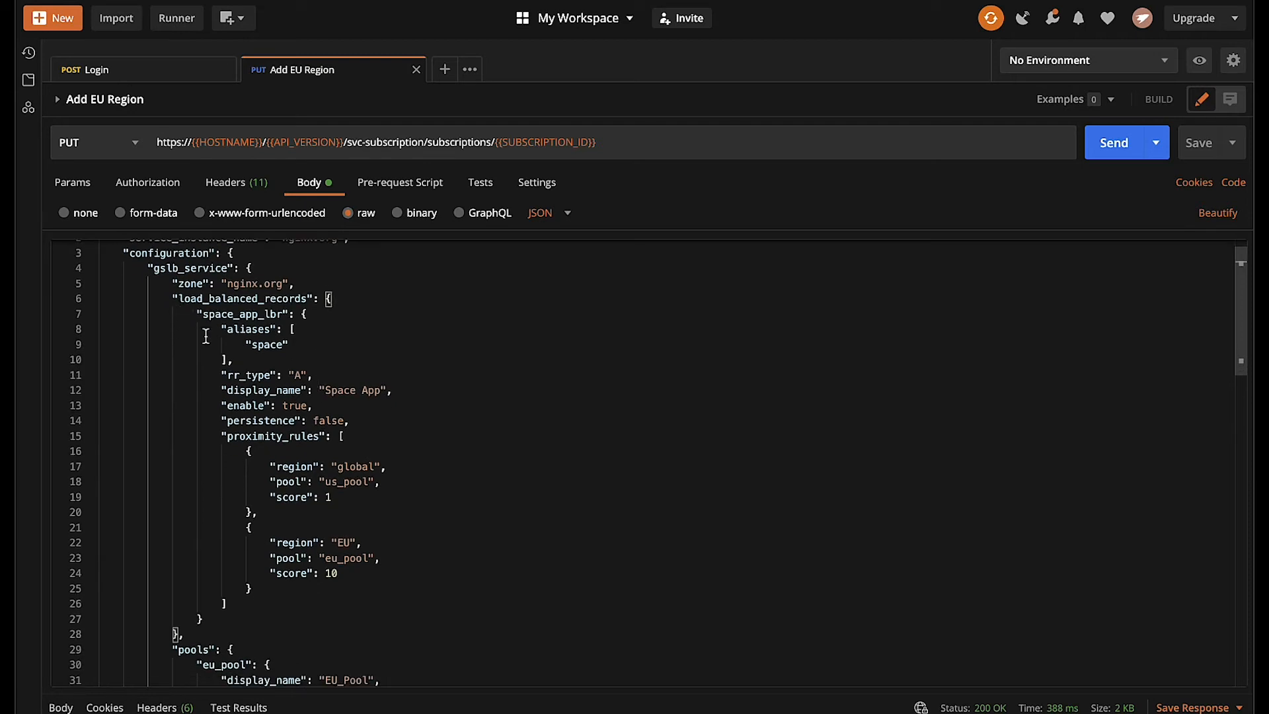
{"action": "scroll", "coordinate": [204, 336], "scroll_direction": "down", "scroll_amount": 3}
{"action": "double_click", "coordinate": [263, 302]}
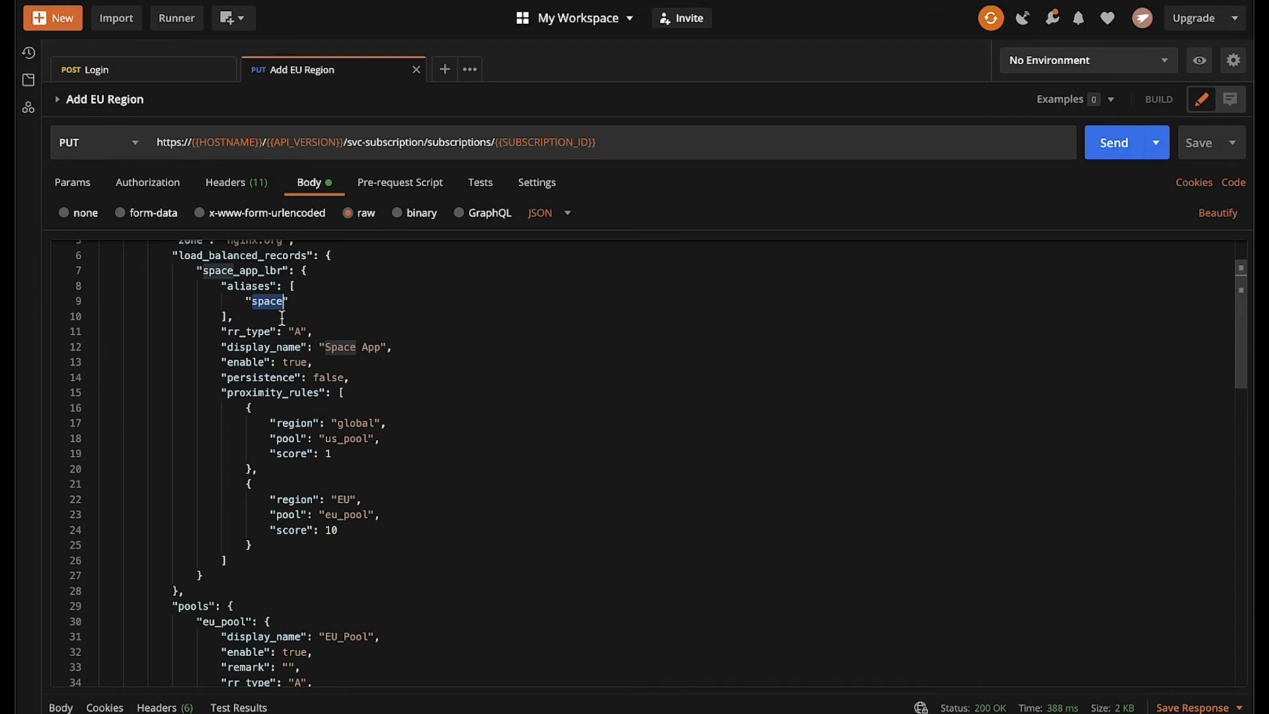
{"action": "scroll", "coordinate": [283, 321], "scroll_direction": "down", "scroll_amount": 5}
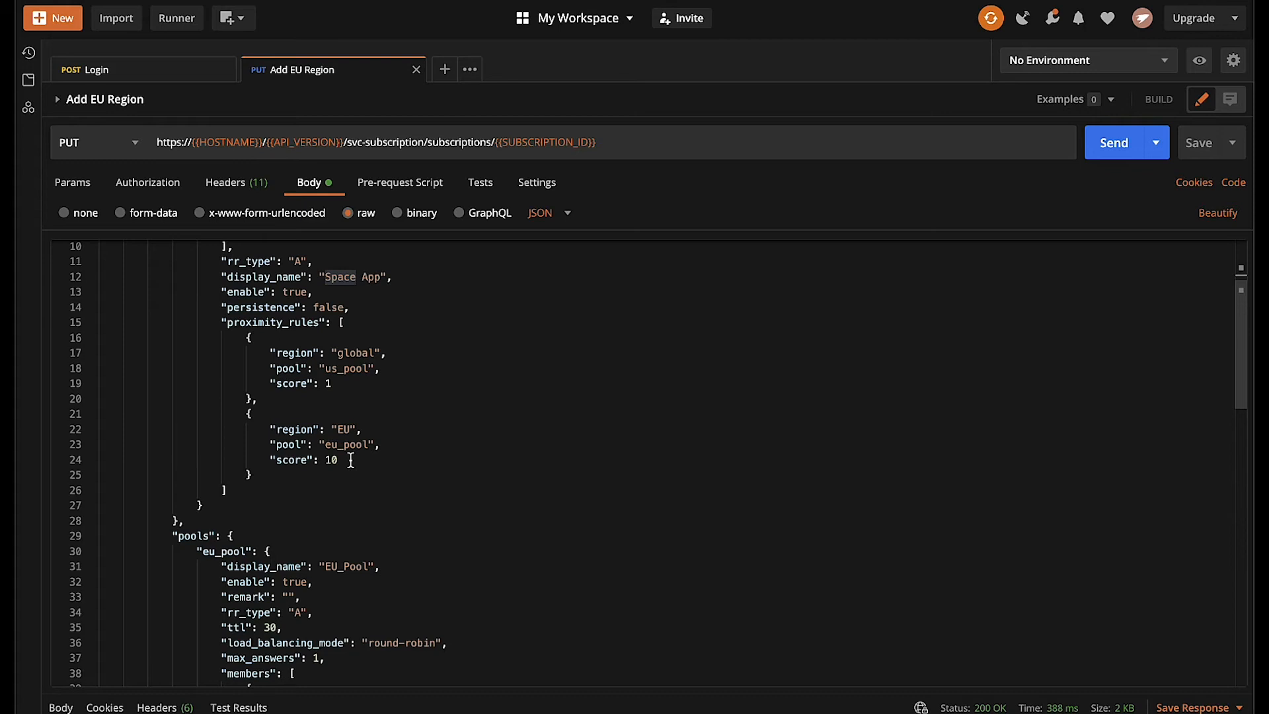
{"action": "scroll", "coordinate": [350, 461], "scroll_direction": "down", "scroll_amount": 8}
{"action": "scroll", "coordinate": [350, 461], "scroll_direction": "up", "scroll_amount": 4}
{"action": "scroll", "coordinate": [350, 461], "scroll_direction": "down", "scroll_amount": 3}
{"action": "scroll", "coordinate": [350, 460], "scroll_direction": "down", "scroll_amount": 1}
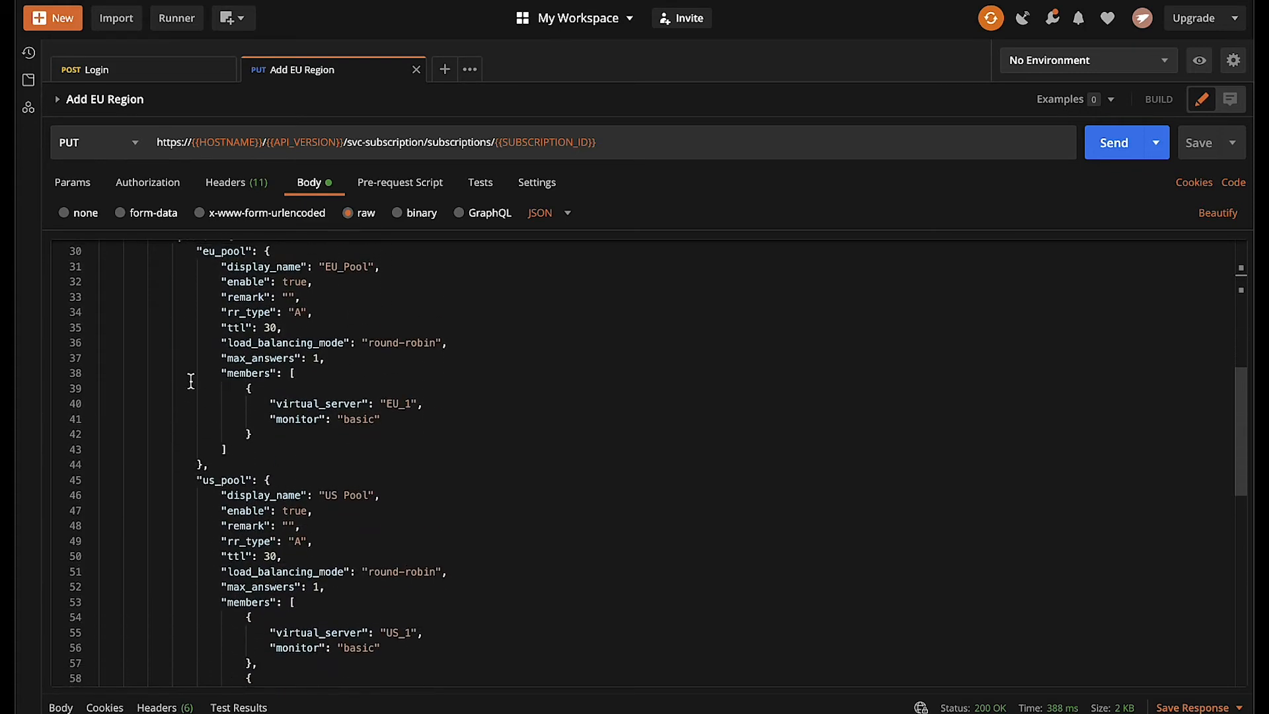
Review the EU and US pools, the virtual servers and the EU region definition in the request body
{"action": "left_click_drag", "start_coordinate": [195, 252], "coordinate": [286, 467]}
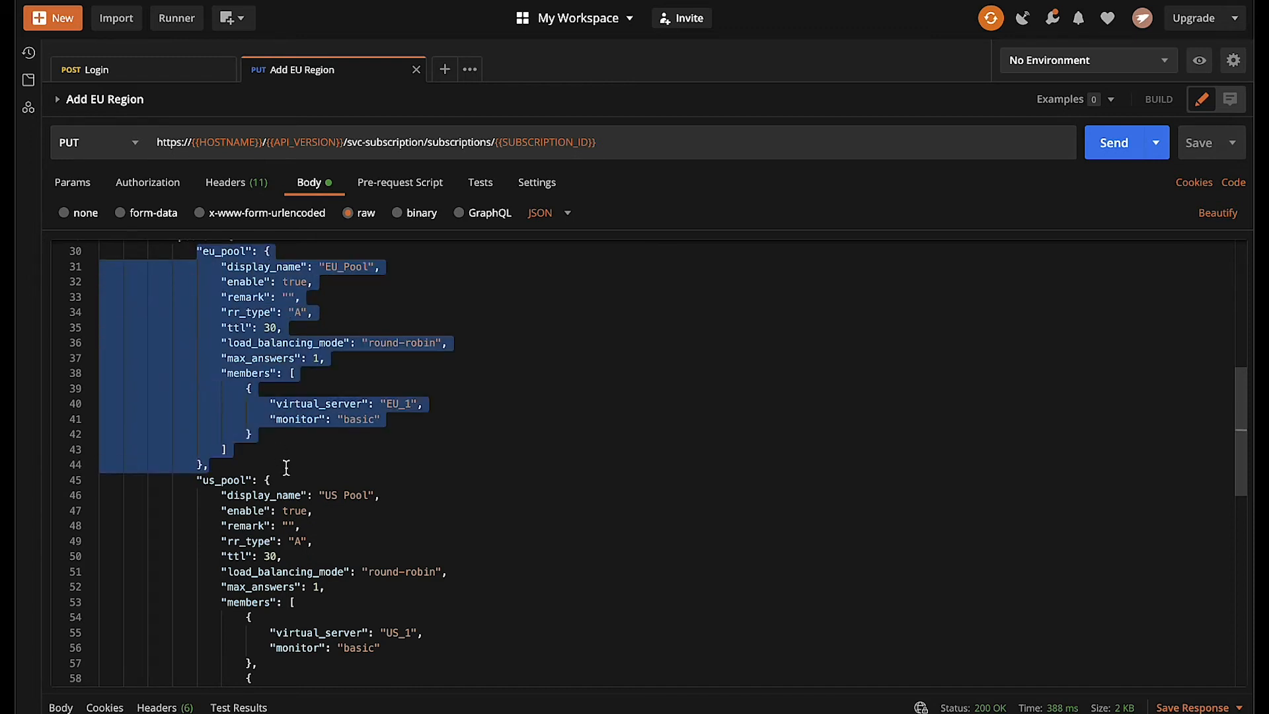
{"action": "left_click", "coordinate": [268, 327]}
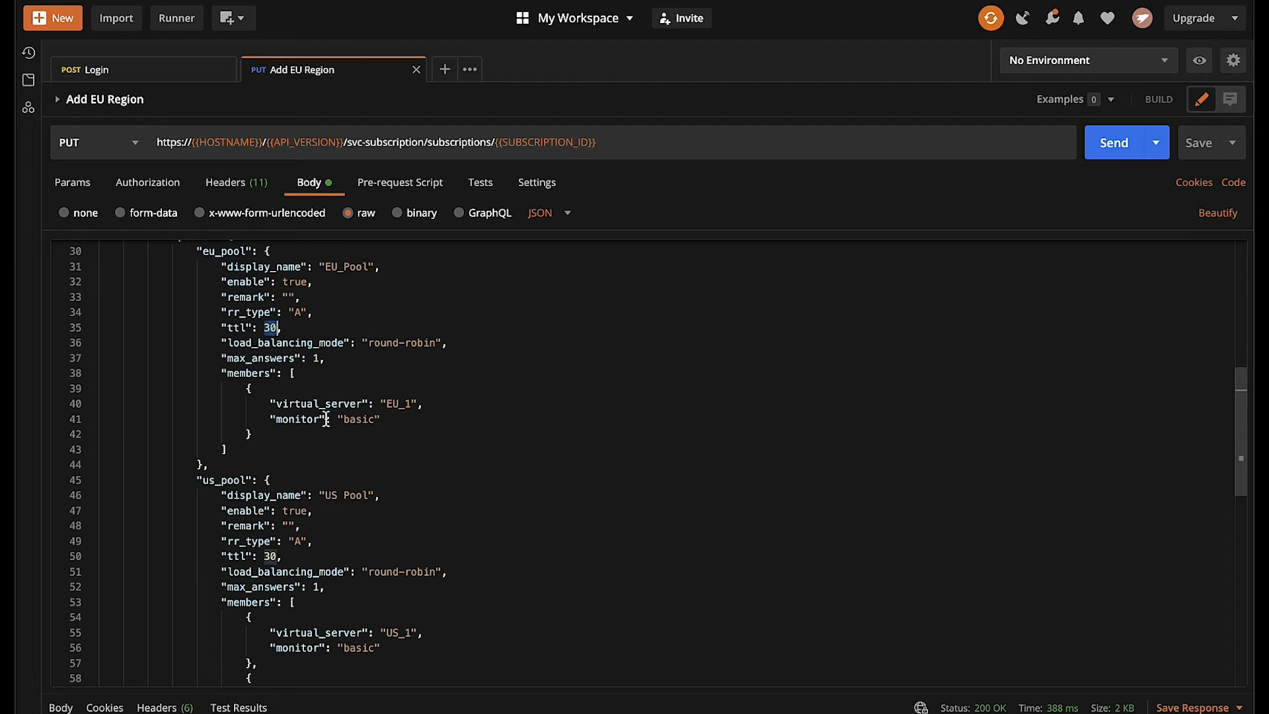
{"action": "scroll", "coordinate": [326, 419], "scroll_direction": "down", "scroll_amount": 5}
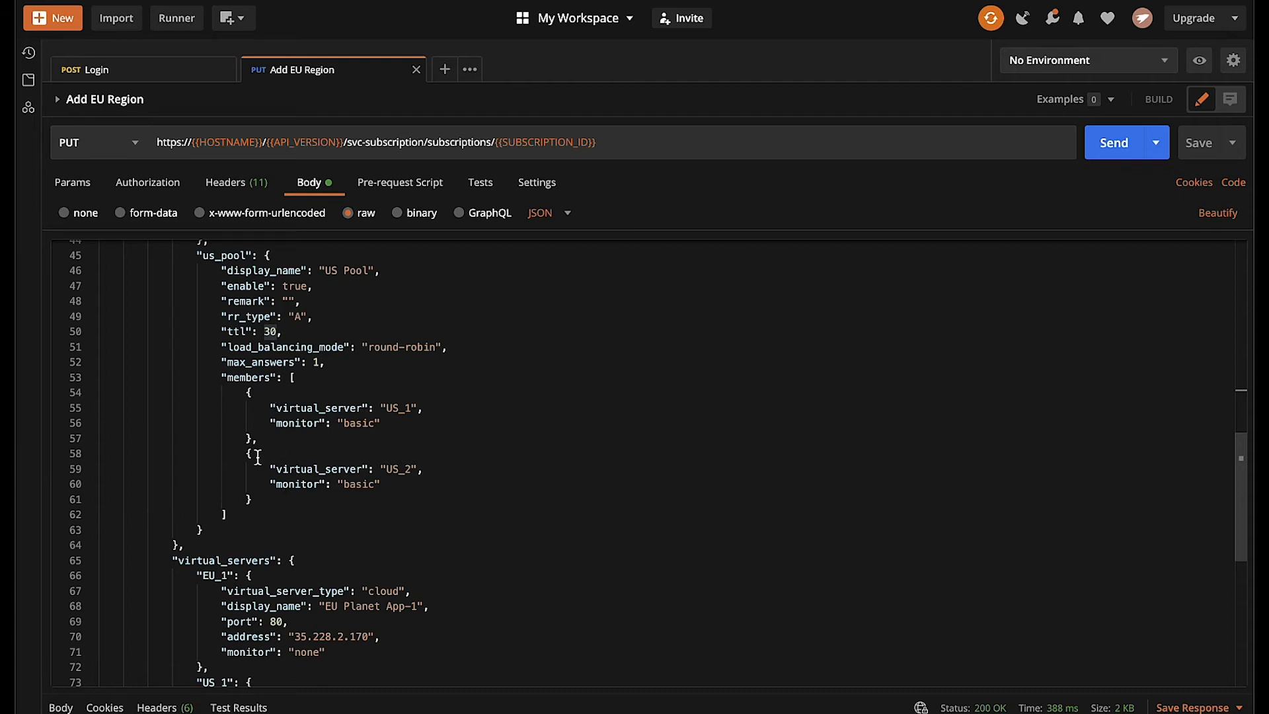
{"action": "scroll", "coordinate": [258, 457], "scroll_direction": "down", "scroll_amount": 5}
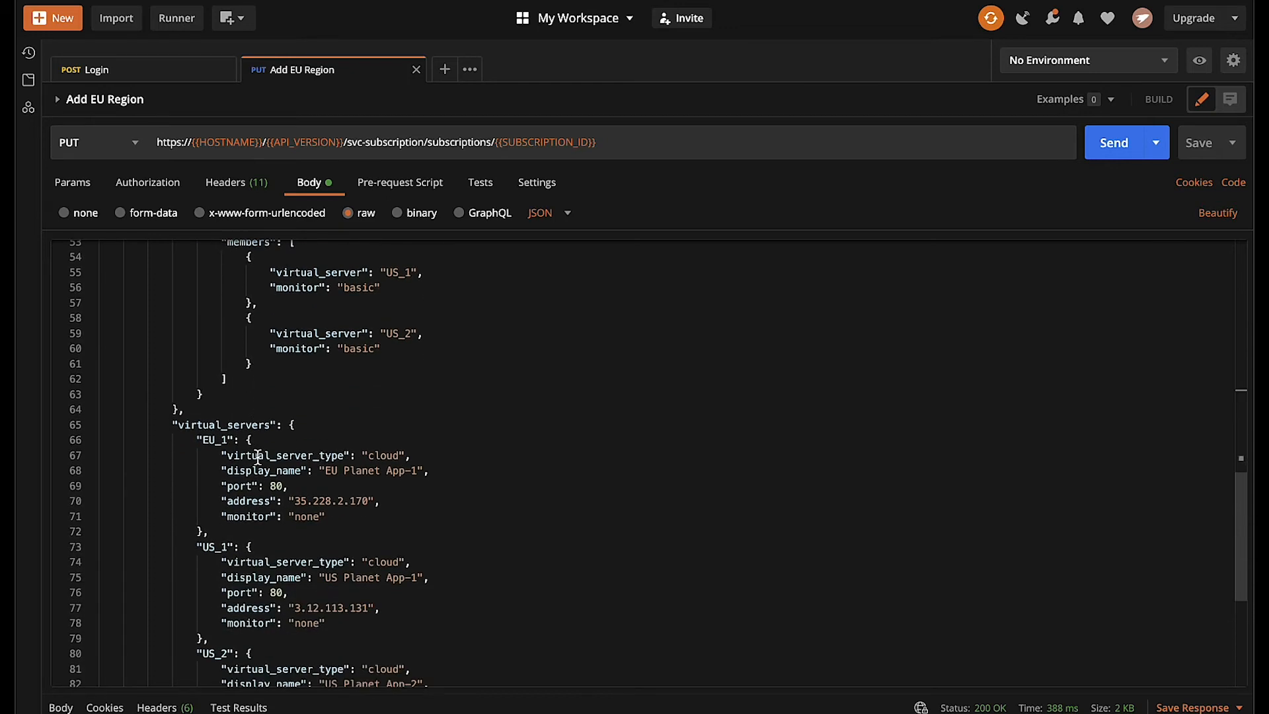
{"action": "scroll", "coordinate": [257, 457], "scroll_direction": "down", "scroll_amount": 1}
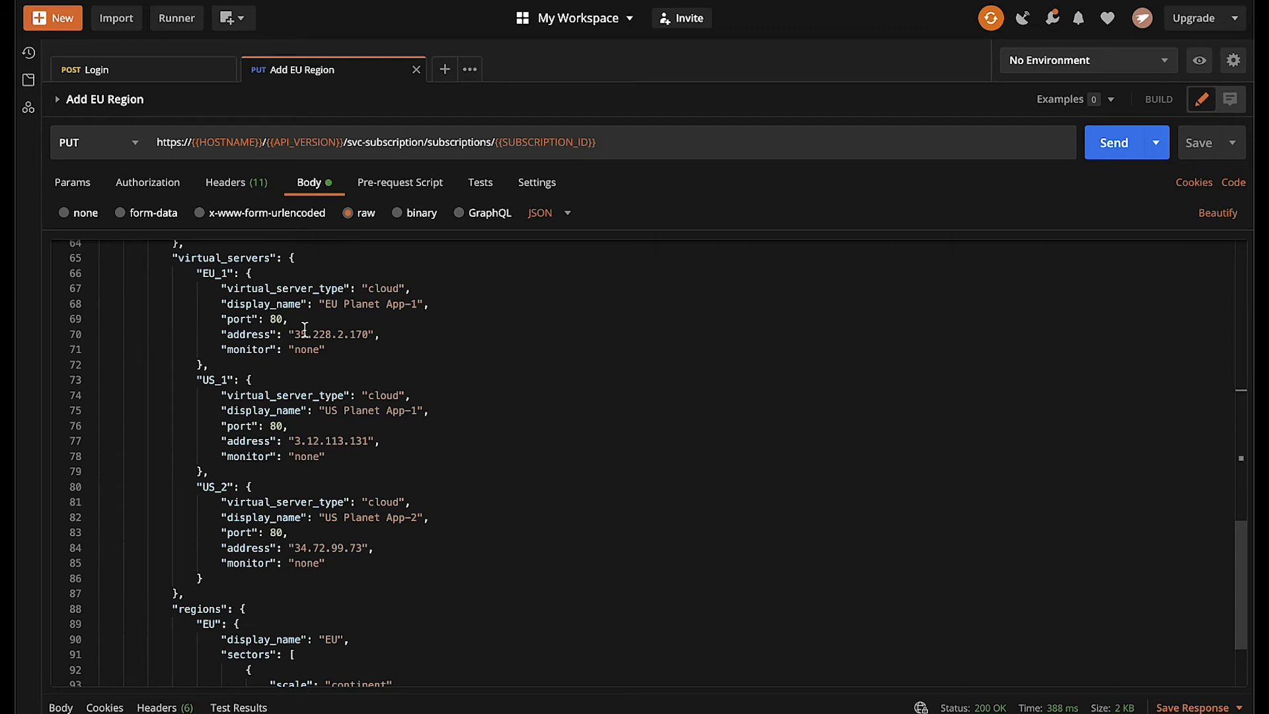
{"action": "scroll", "coordinate": [304, 329], "scroll_direction": "down", "scroll_amount": 3}
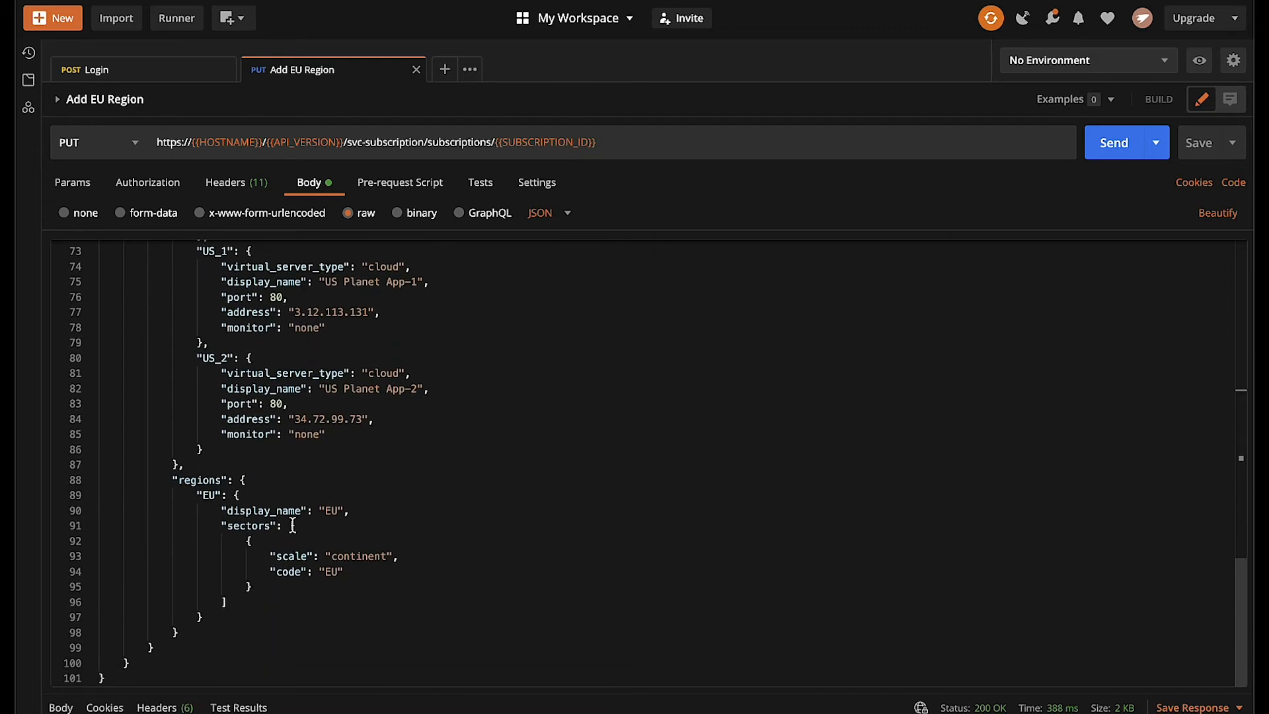
{"action": "double_click", "coordinate": [337, 571]}
Send the Add EU Region PUT request and expand the response to review the returned configuration
{"action": "left_click", "coordinate": [1122, 143]}
{"action": "left_click_drag", "start_coordinate": [628, 696], "coordinate": [655, 203]}
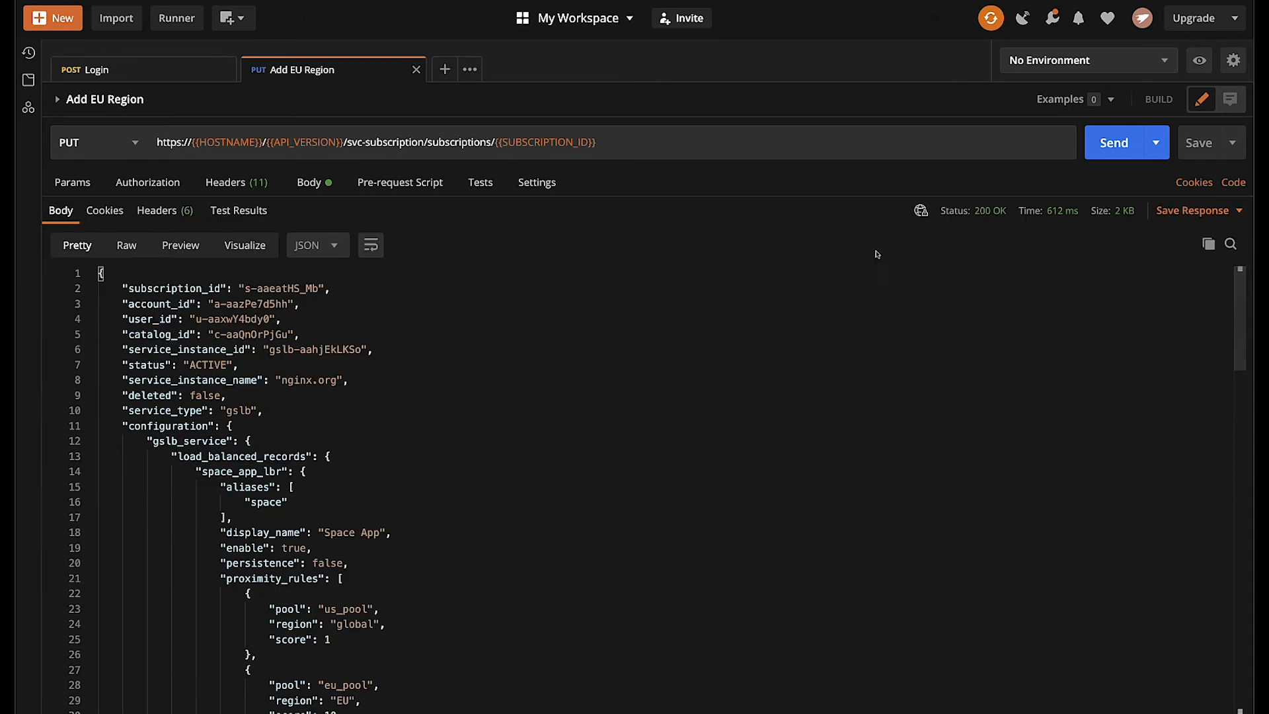
{"action": "mouse_move", "coordinate": [983, 215]}
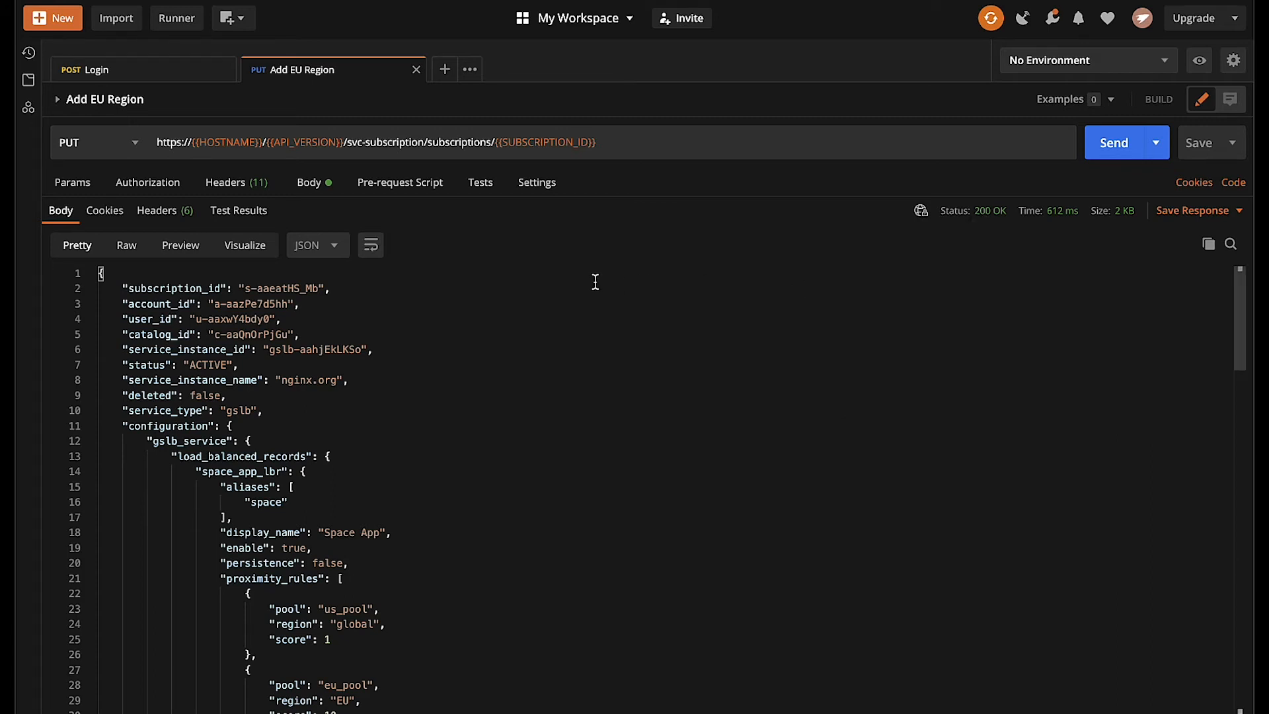
{"action": "scroll", "coordinate": [405, 448], "scroll_direction": "down", "scroll_amount": 1}
{"action": "scroll", "coordinate": [406, 448], "scroll_direction": "down", "scroll_amount": 15}
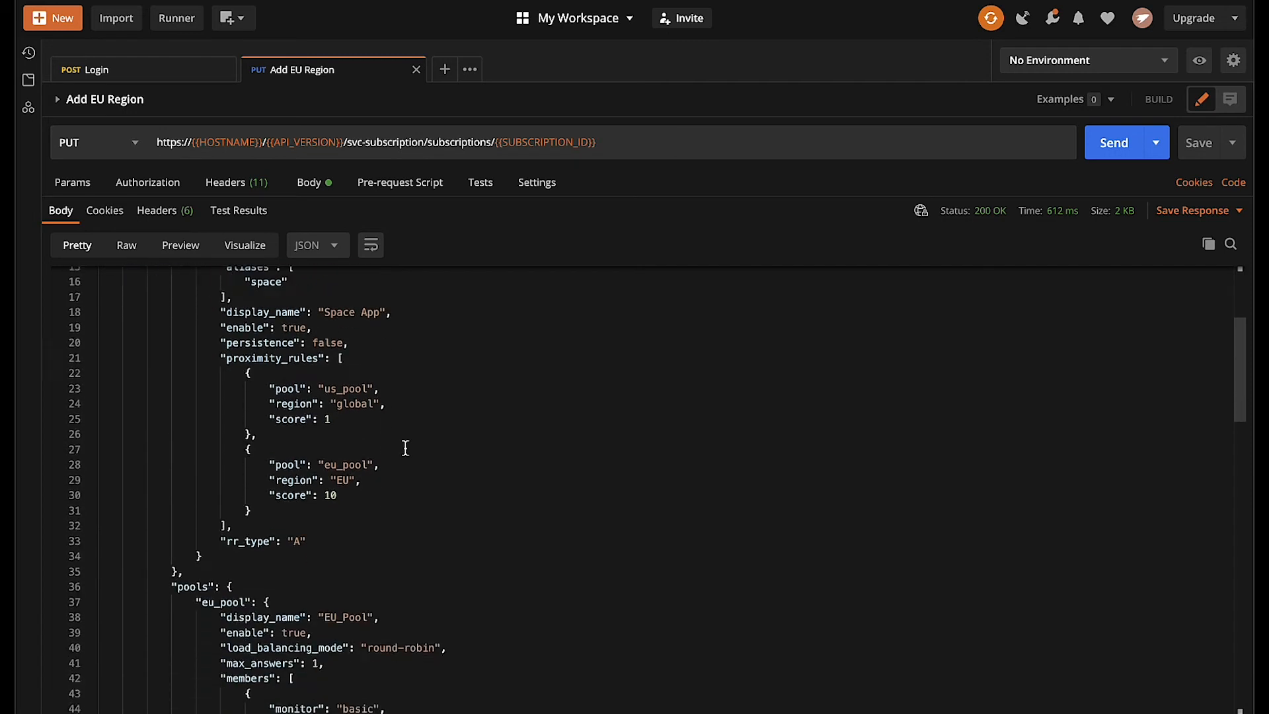
{"action": "scroll", "coordinate": [405, 448], "scroll_direction": "down", "scroll_amount": 10}
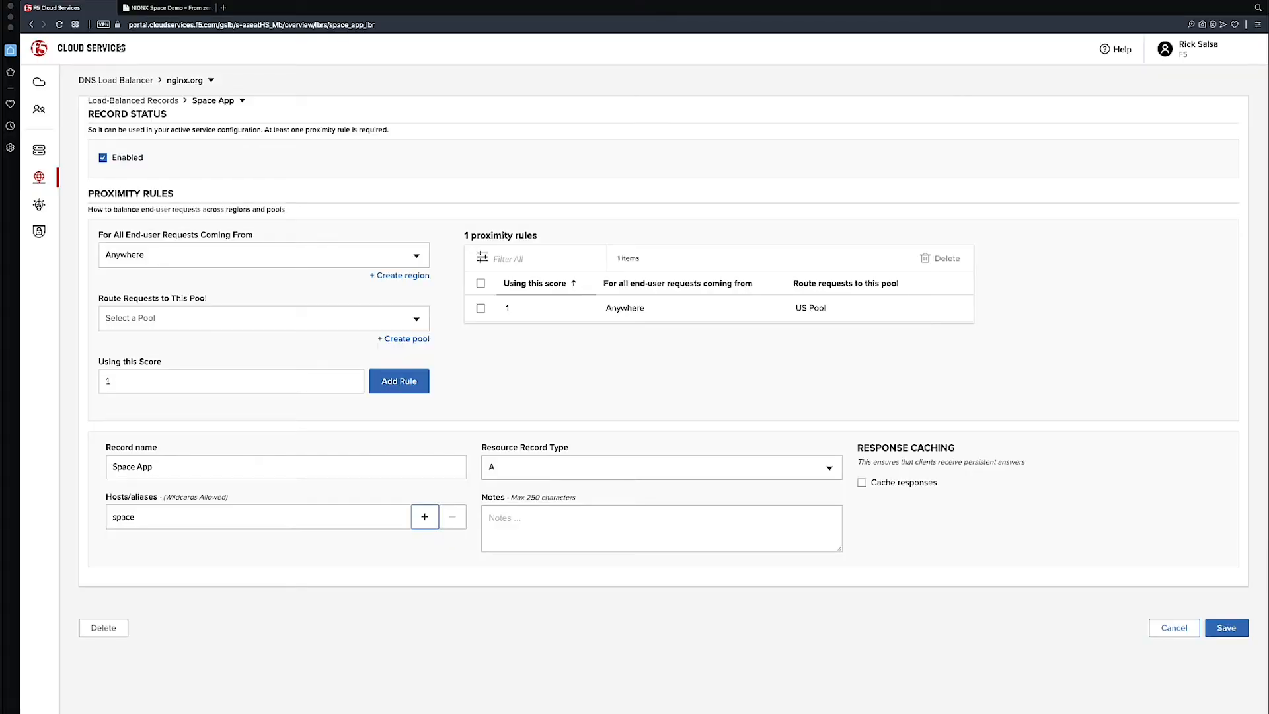
Leave the Space App record, open the nginx.org service's regions, and reload the page to check for the EU region
{"action": "left_click", "coordinate": [137, 103]}
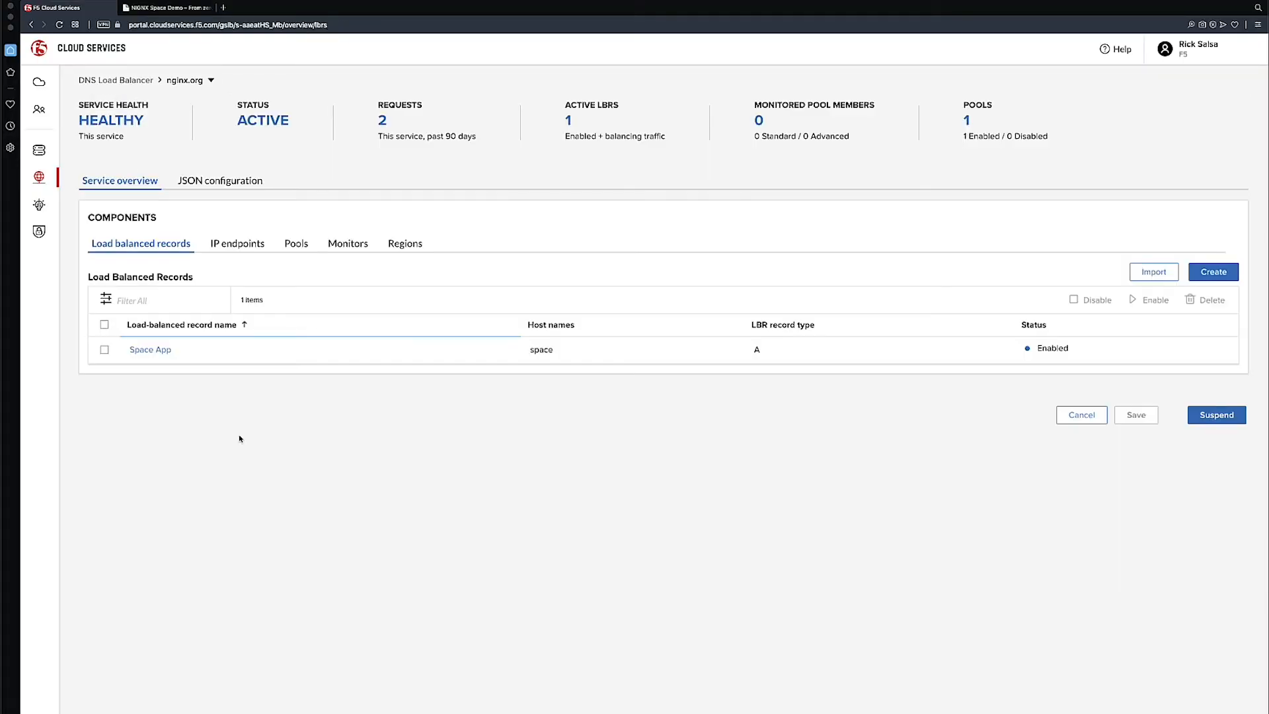
{"action": "left_click", "coordinate": [406, 244]}
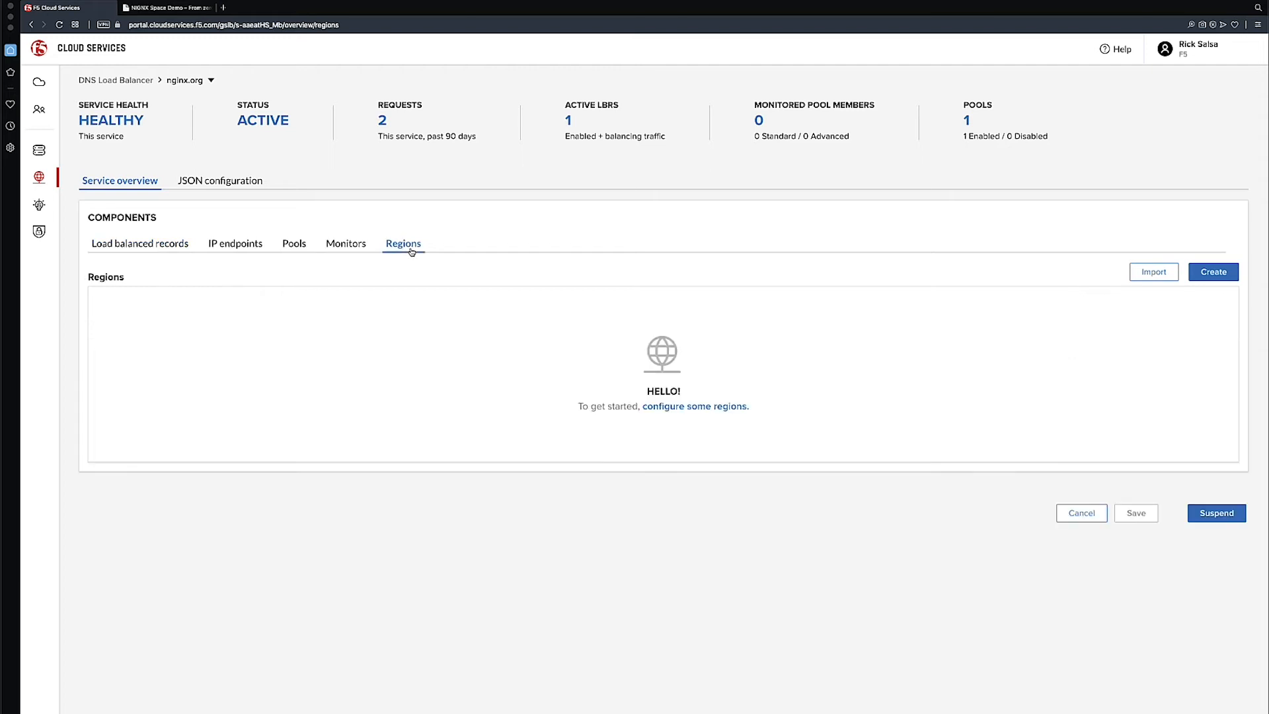
{"action": "key", "text": "super+r"}
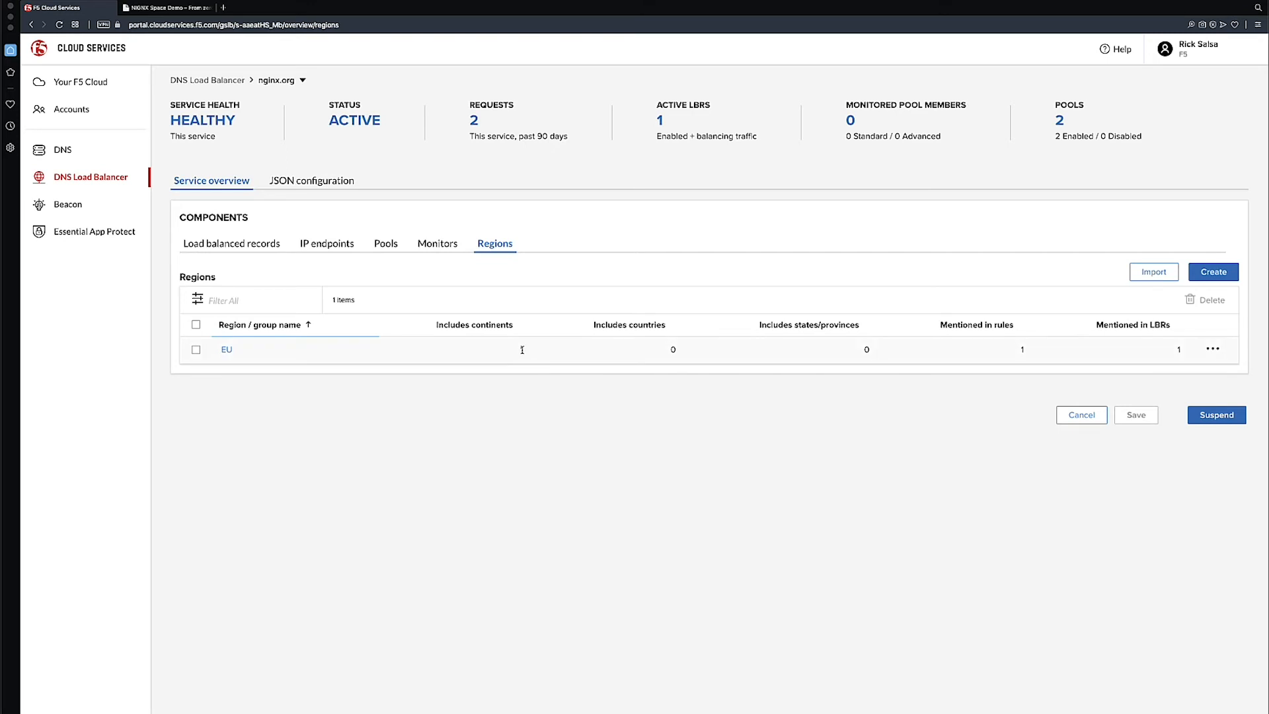
Inspect EU_Pool's member, load balancing settings and TTL, and leave the pool without saving
{"action": "left_click", "coordinate": [390, 246]}
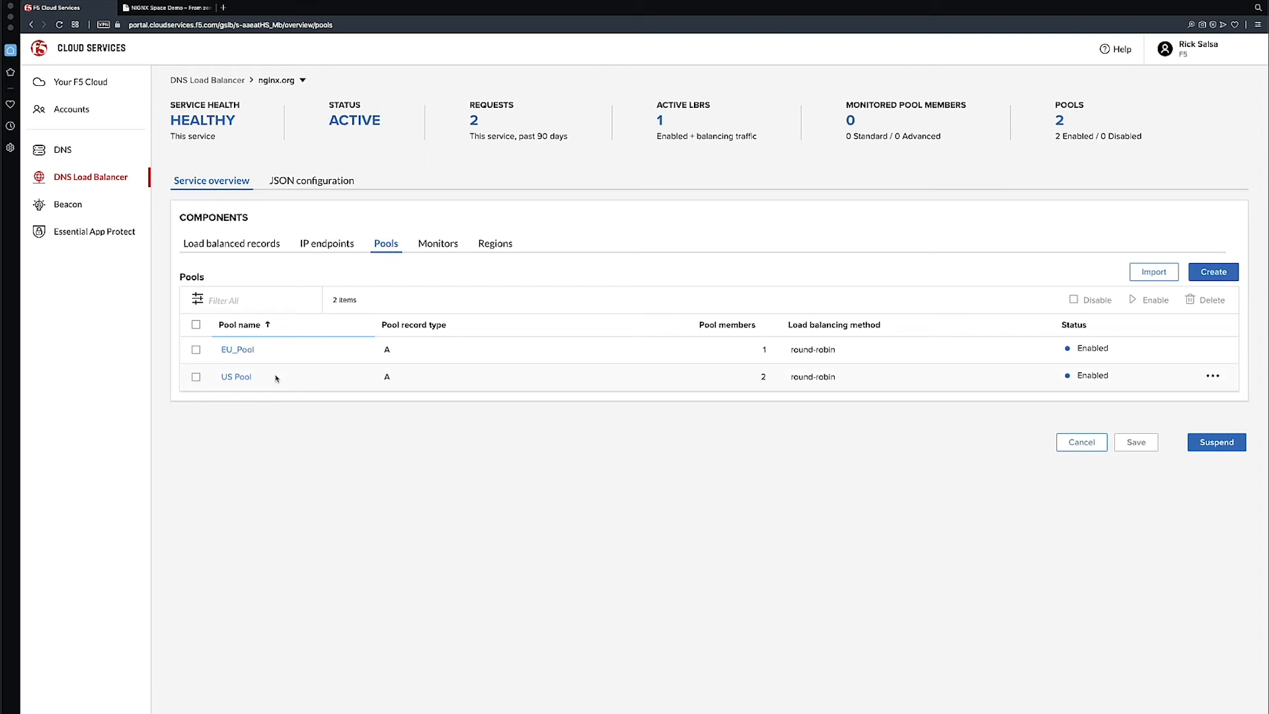
{"action": "left_click", "coordinate": [244, 353]}
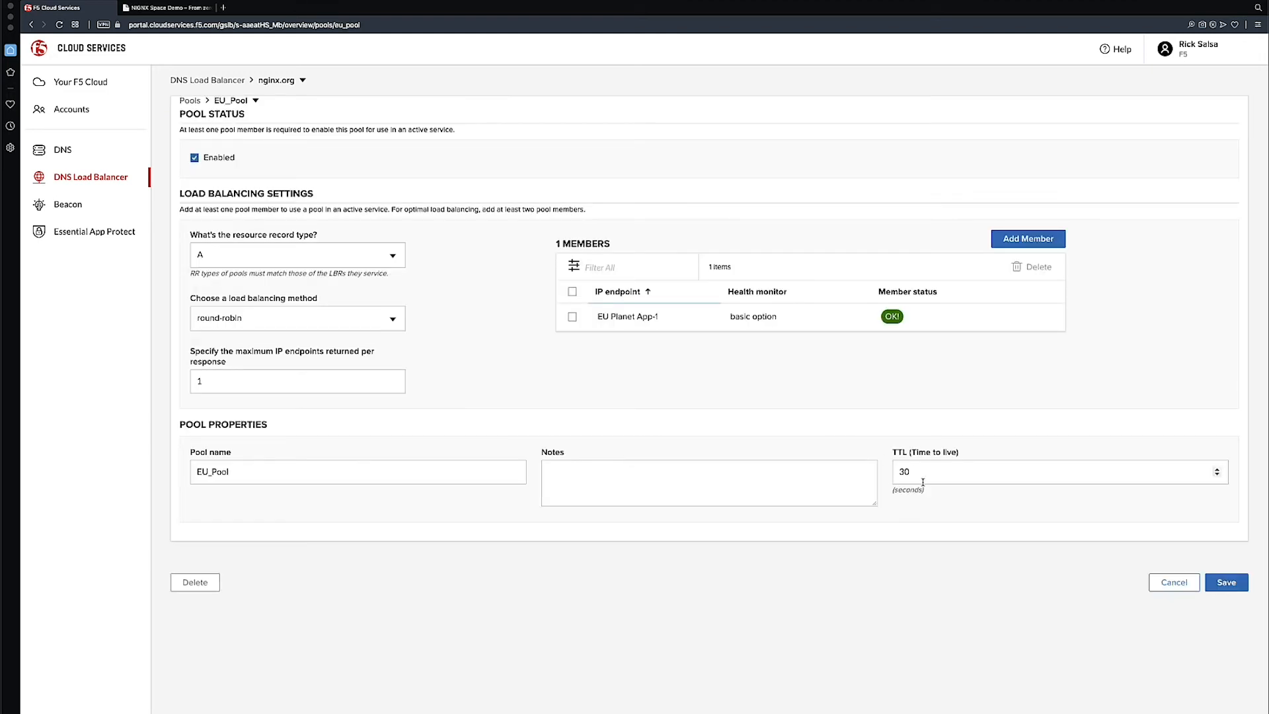
{"action": "left_click_drag", "start_coordinate": [914, 471], "coordinate": [902, 470]}
{"action": "left_click", "coordinate": [902, 454]}
{"action": "left_click", "coordinate": [1167, 583]}
Inspect the Space App record's proximity rules sorted by descending score, and leave the record without saving
{"action": "left_click", "coordinate": [273, 245]}
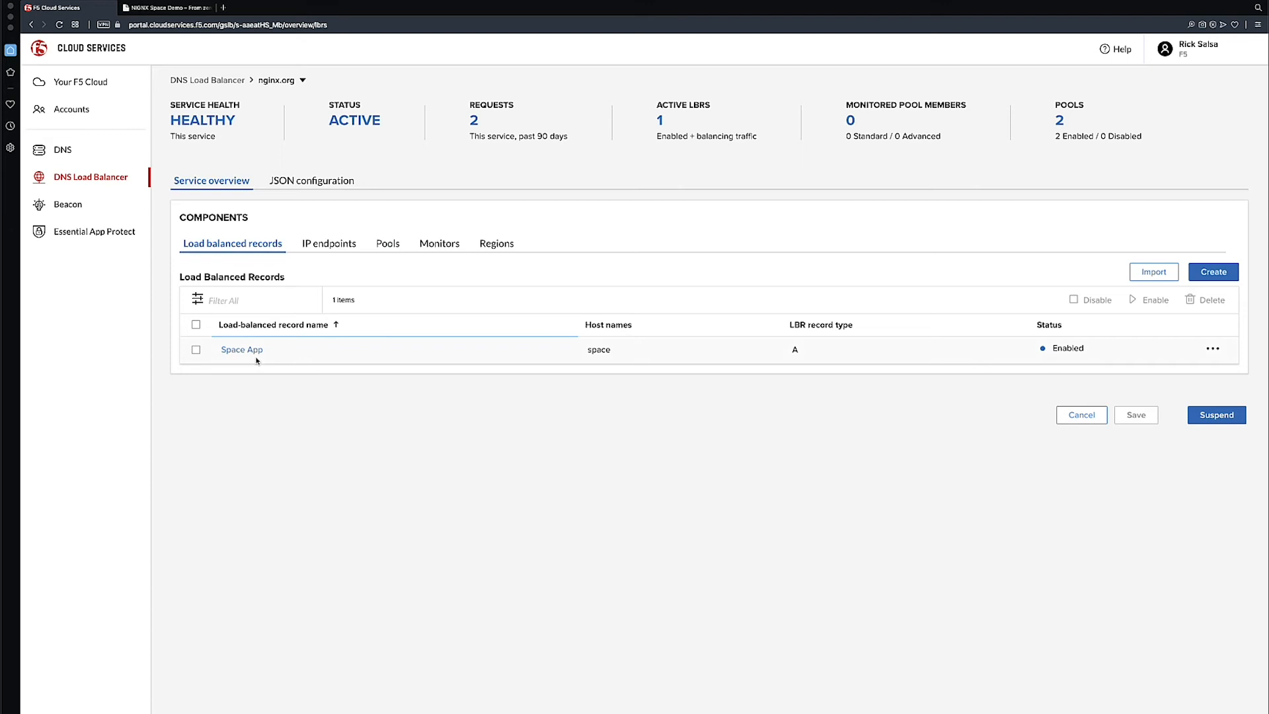
{"action": "left_click", "coordinate": [255, 351]}
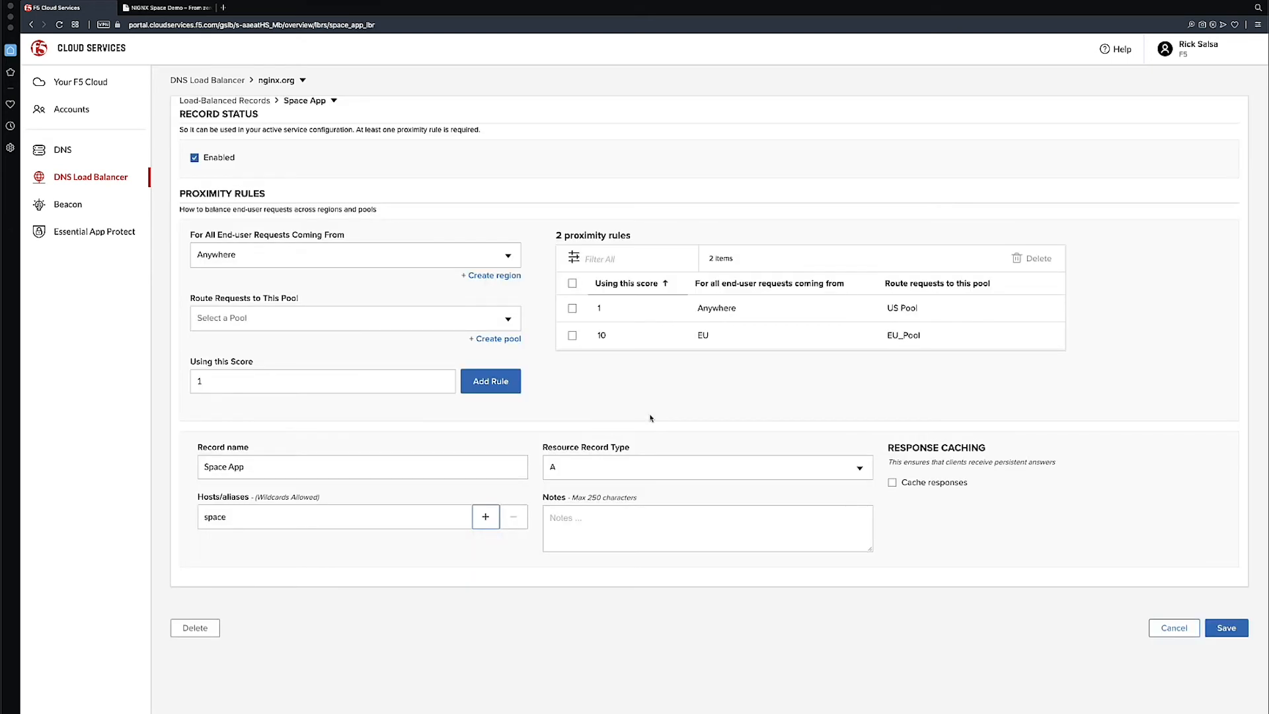
{"action": "left_click", "coordinate": [665, 285]}
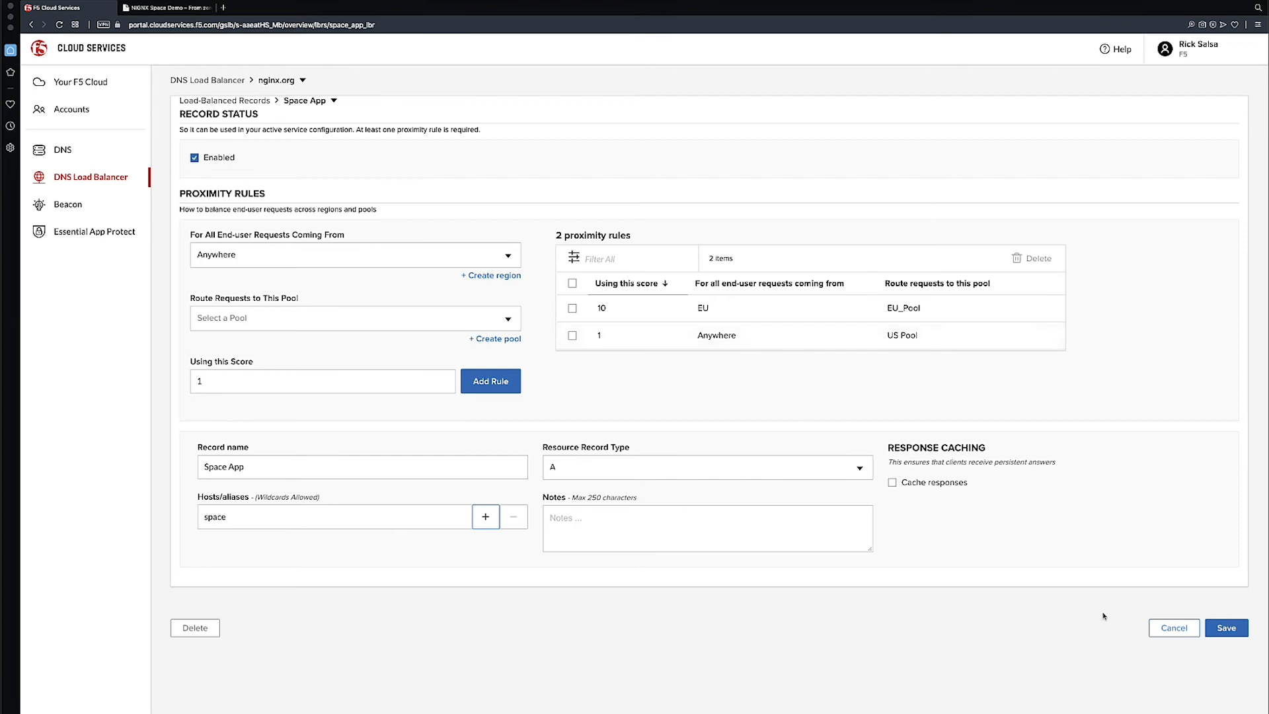
{"action": "left_click", "coordinate": [1175, 629]}
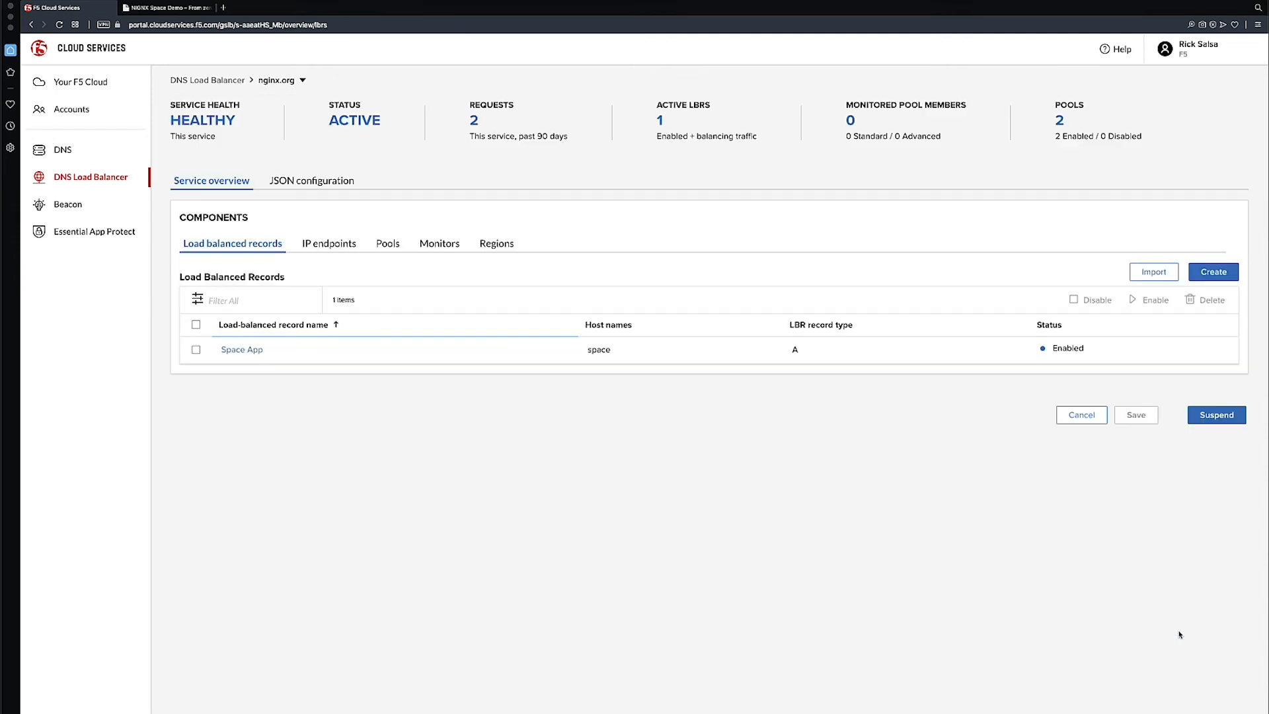
Begin a new pool named APAC Pool, keeping record type A, round-robin balancing and a TTL of 30 seconds
{"action": "left_click", "coordinate": [385, 250]}
{"action": "left_click", "coordinate": [1213, 272]}
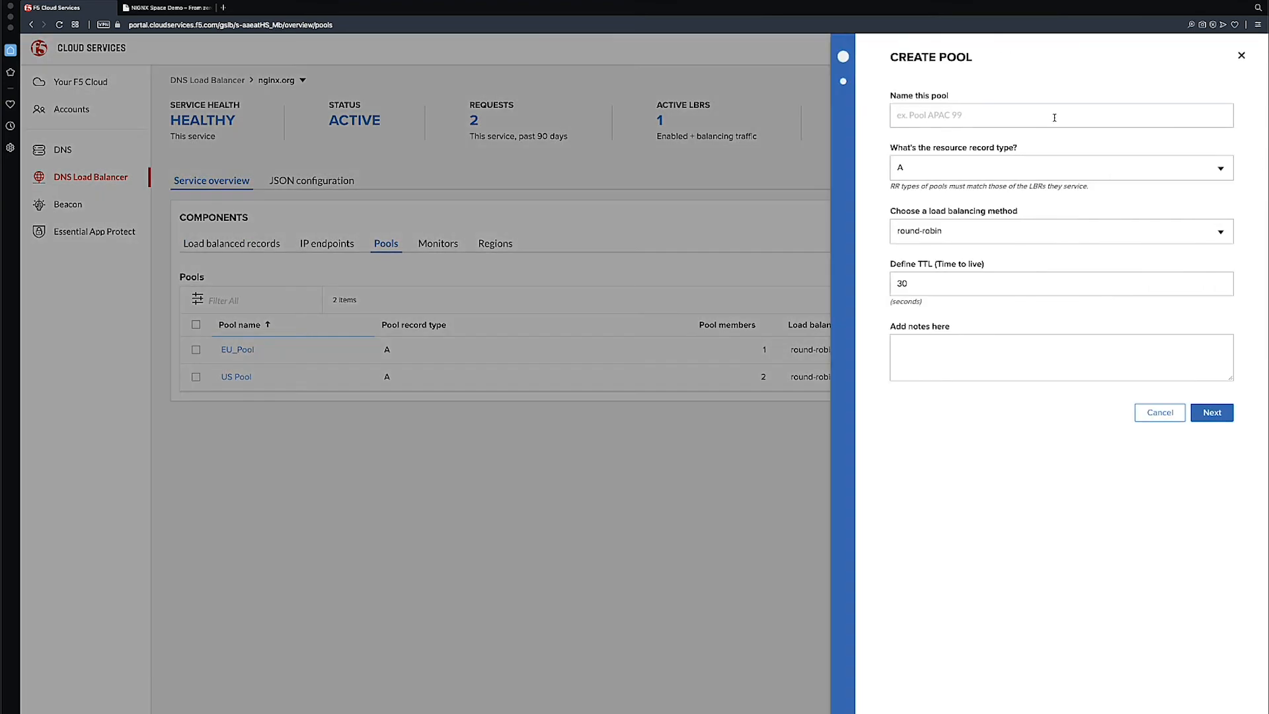
{"action": "left_click", "coordinate": [1054, 118]}
{"action": "type", "text": "APAC Pool"}
{"action": "left_click", "coordinate": [1205, 415]}
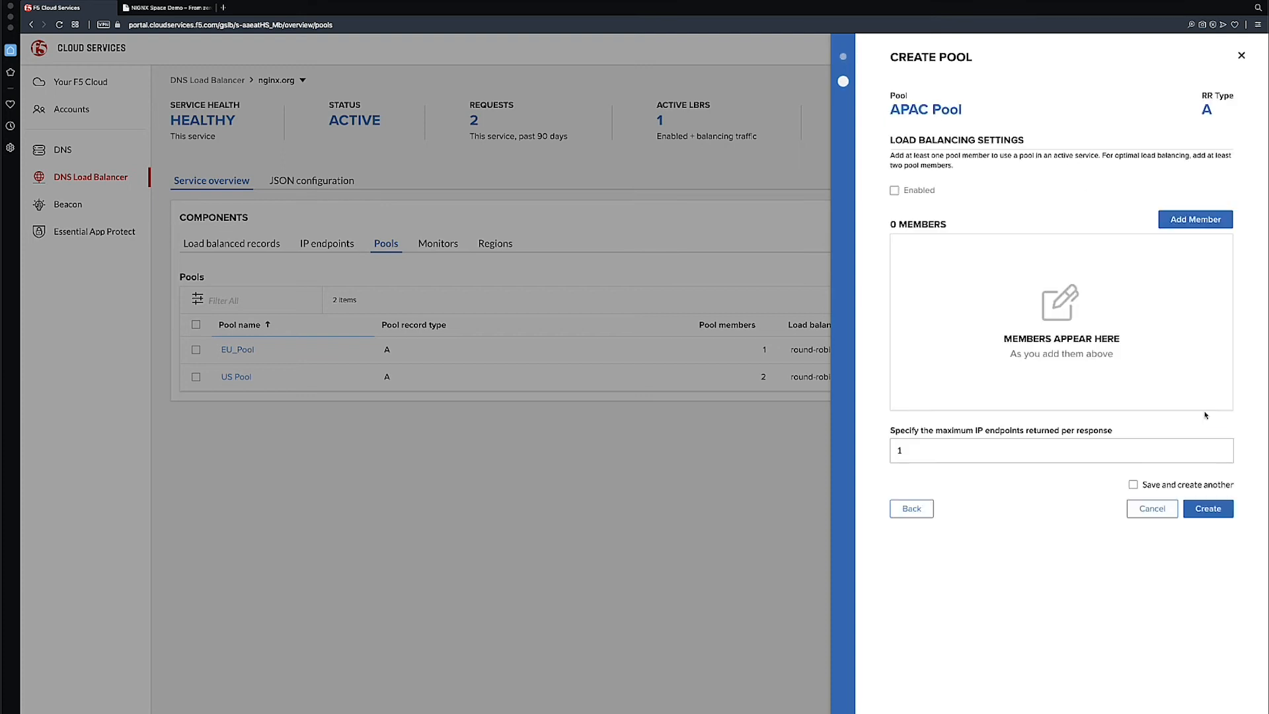
Start adding a member to APAC Pool and begin a new IP endpoint for it named APAC Planet App-1
{"action": "left_click", "coordinate": [1213, 226]}
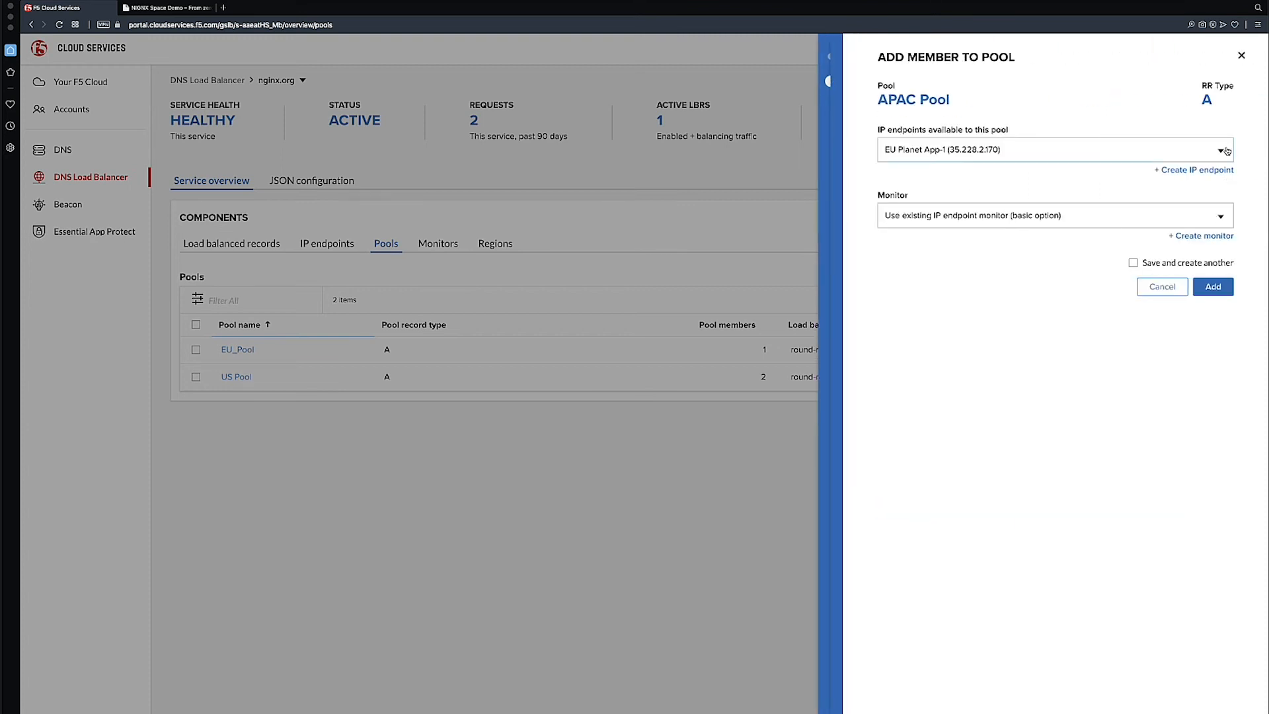
{"action": "left_click", "coordinate": [1226, 150]}
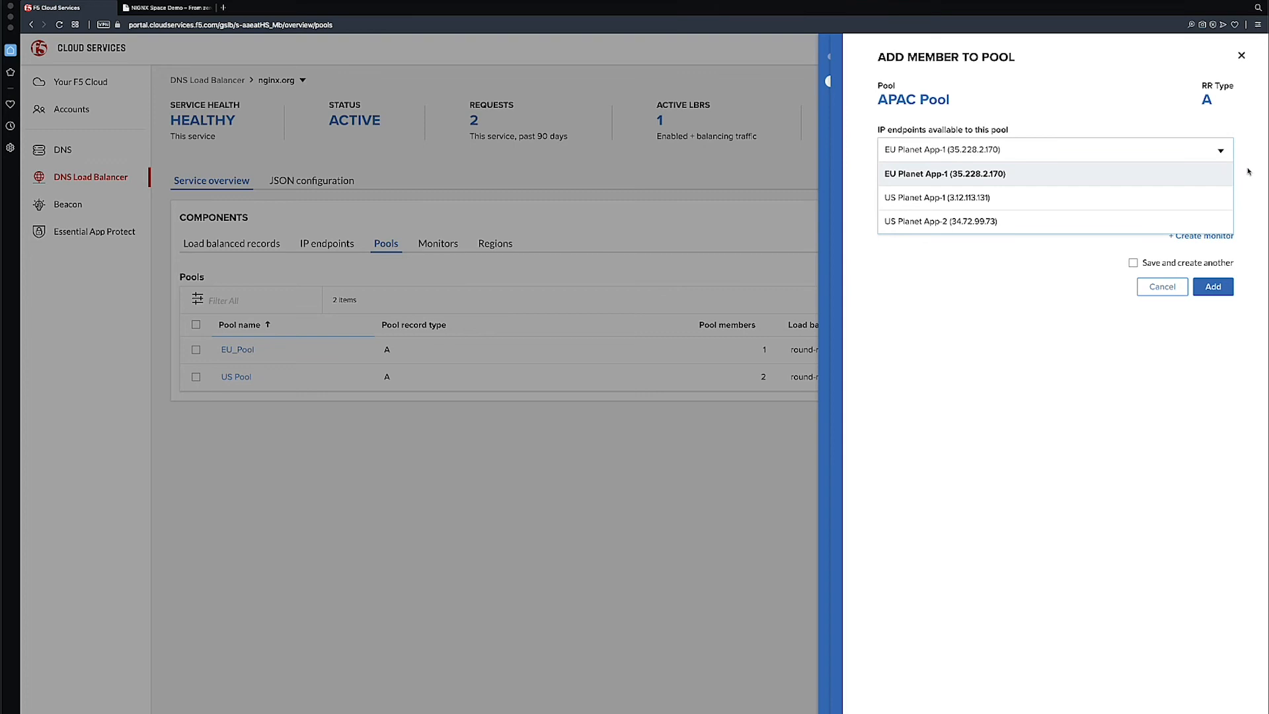
{"action": "left_click", "coordinate": [1248, 172]}
{"action": "left_click", "coordinate": [1200, 171]}
{"action": "left_click", "coordinate": [1021, 122]}
{"action": "type", "text": "APAC"}
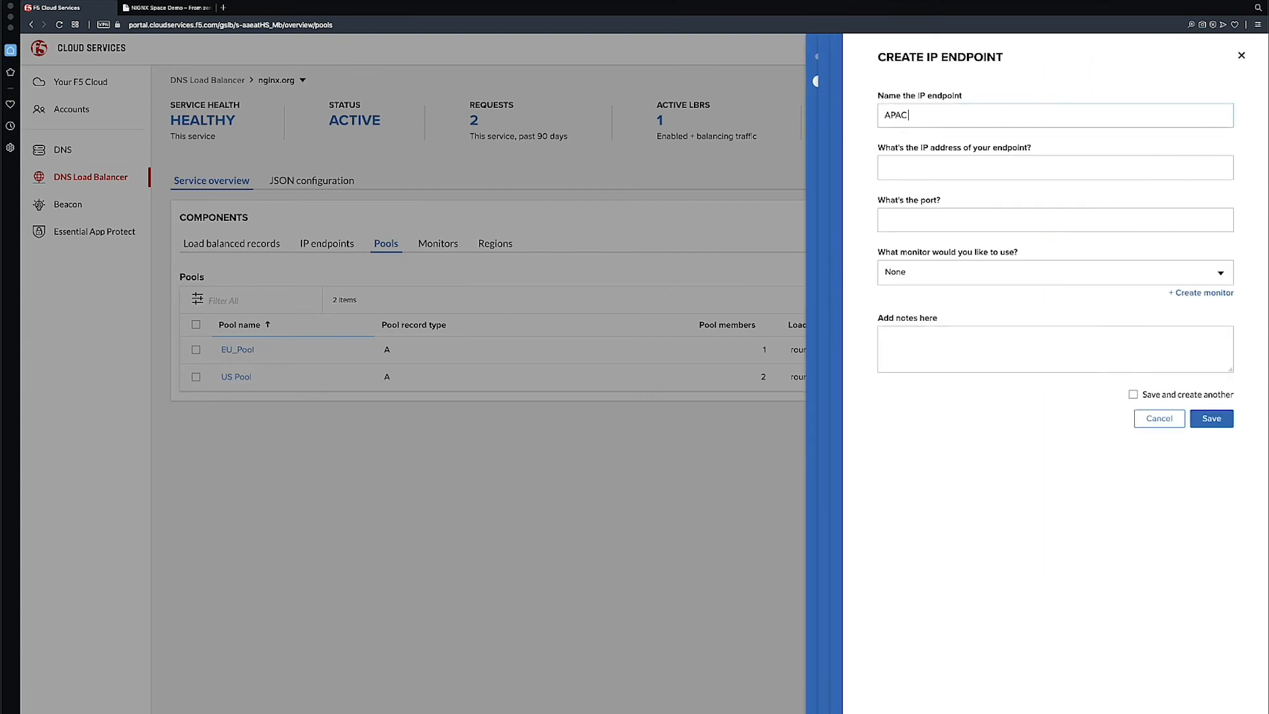
{"action": "type", "text": " Planet App-1"}
Set the endpoint's IP address to 104.199.150.150 and port to 80 with no monitor, and save it
{"action": "left_click", "coordinate": [989, 165]}
{"action": "type", "text": "104.199.150.150"}
{"action": "key", "text": "Tab"}
{"action": "type", "text": "80"}
{"action": "key", "text": "Tab"}
{"action": "left_click", "coordinate": [1063, 413]}
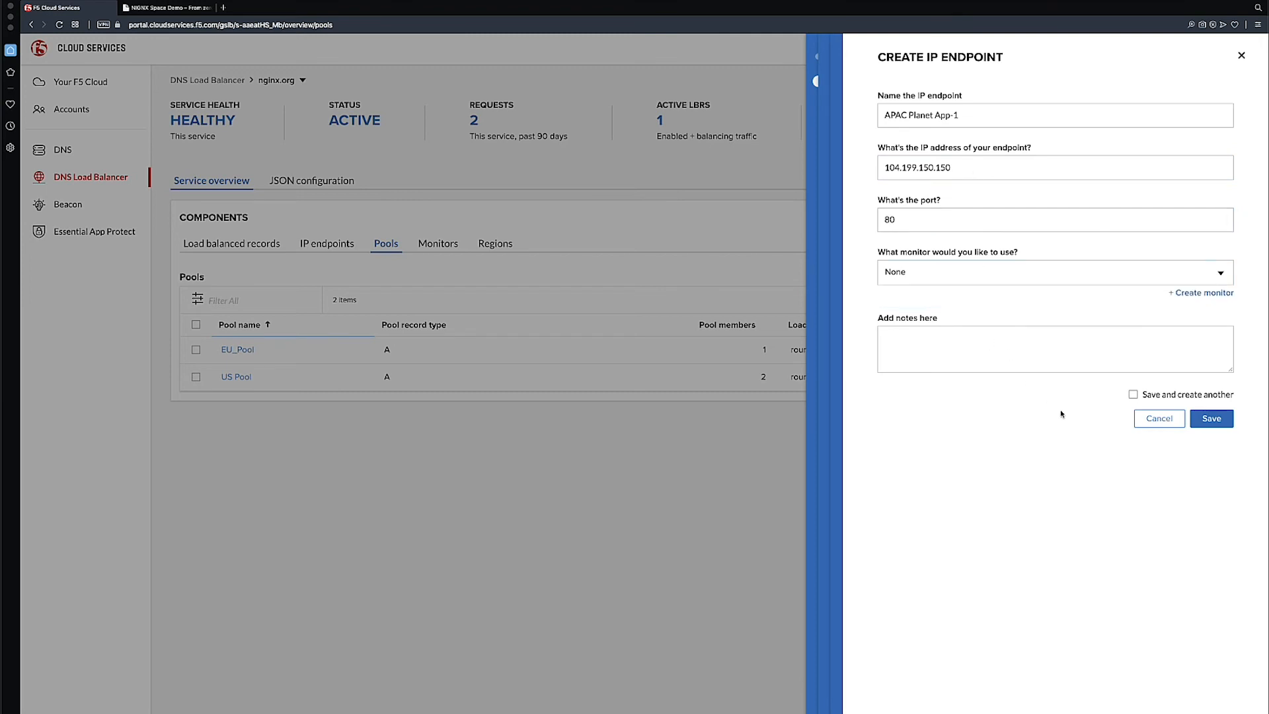
{"action": "left_click", "coordinate": [1211, 418]}
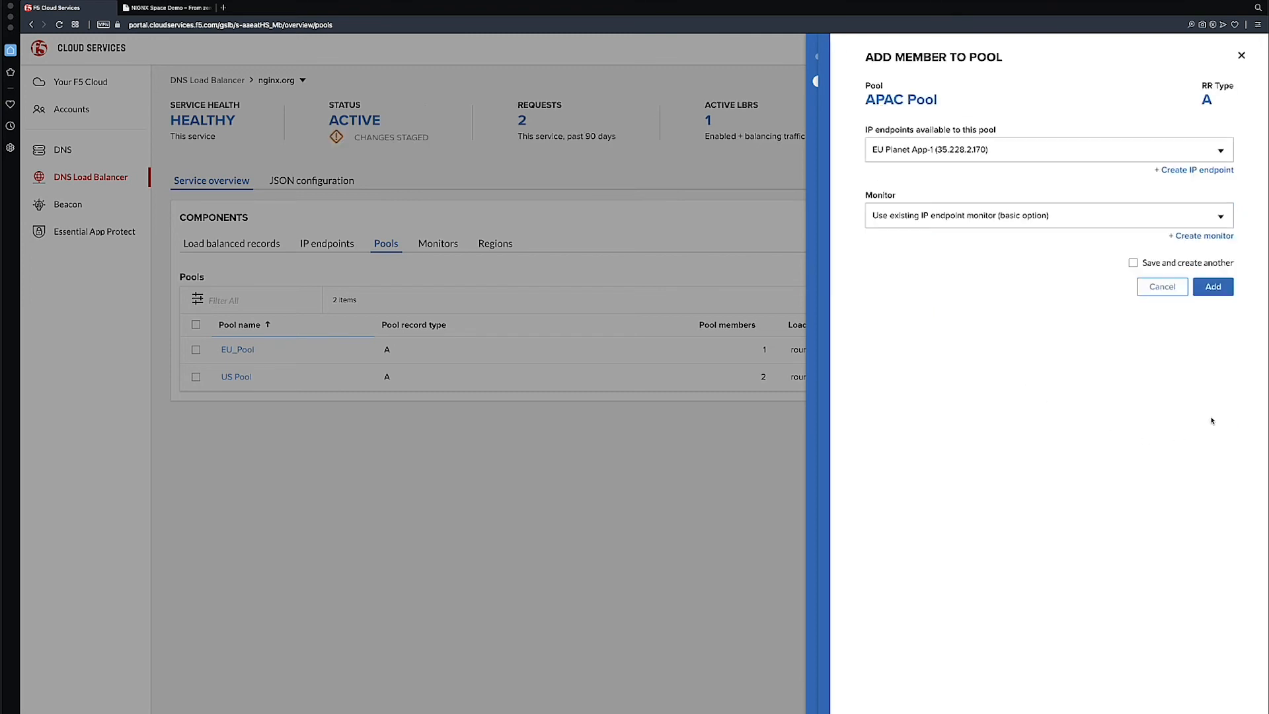
Add APAC Planet App-1 to APAC Pool using its existing endpoint monitor, and create the pool
{"action": "left_click", "coordinate": [1222, 143]}
{"action": "left_click", "coordinate": [958, 242]}
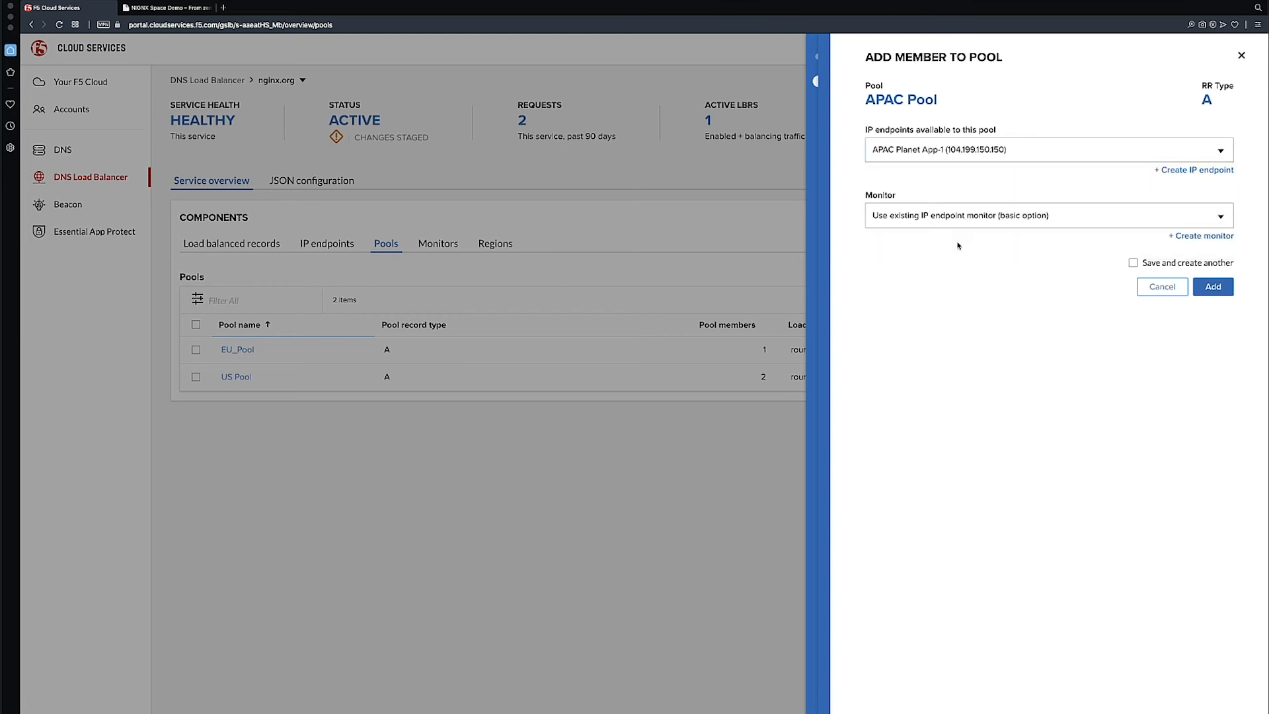
{"action": "left_click", "coordinate": [1223, 288]}
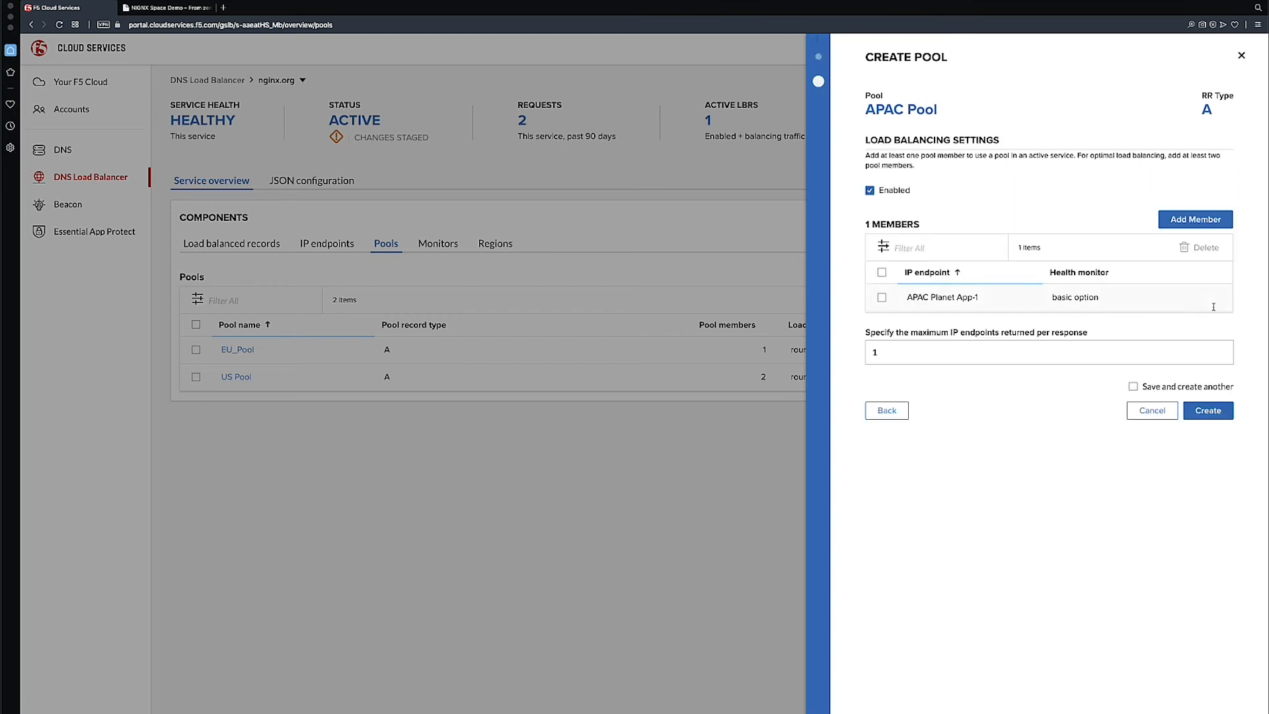
{"action": "left_click", "coordinate": [1218, 413]}
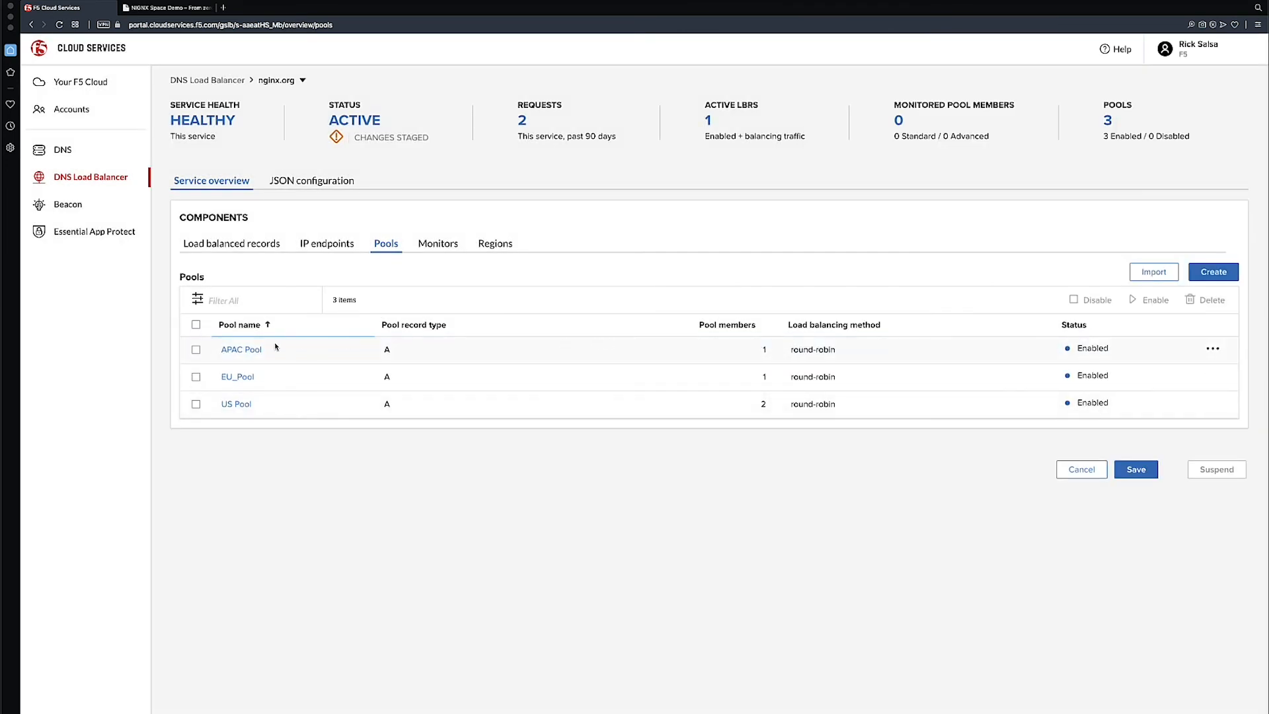
Open the Space App load-balanced record and start creating a new region for its proximity rules
{"action": "left_click", "coordinate": [236, 246]}
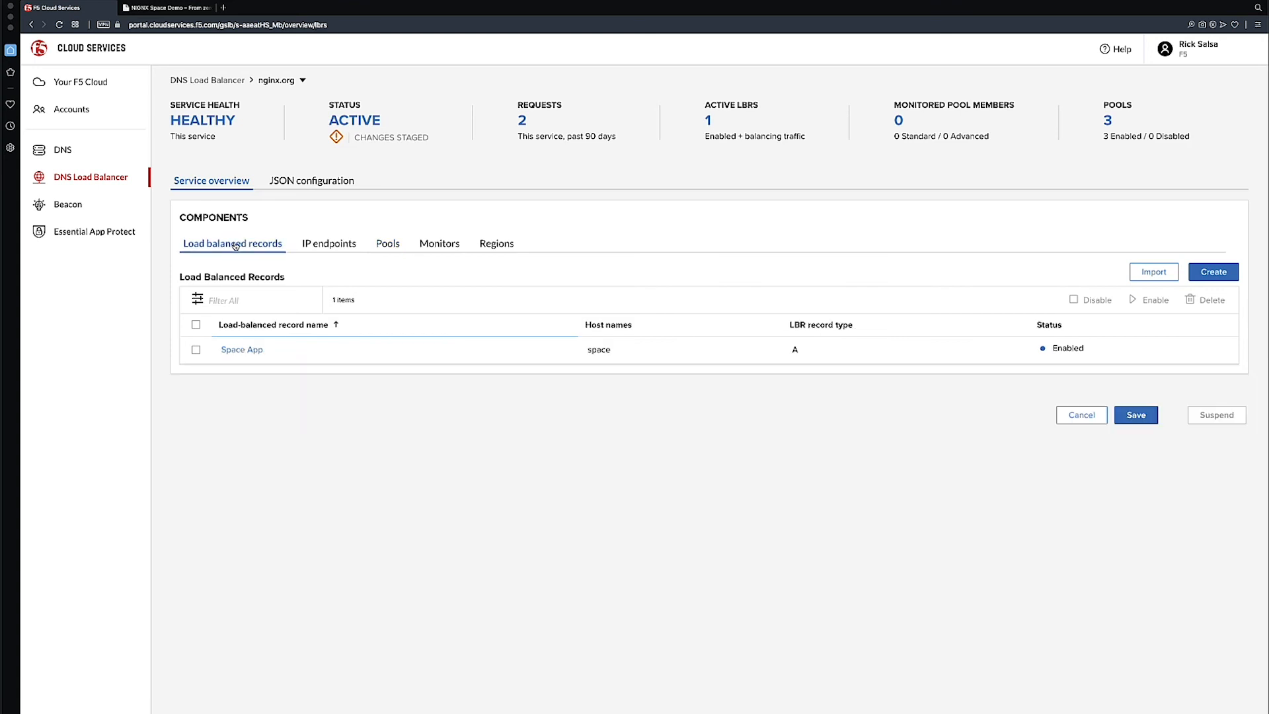
{"action": "left_click", "coordinate": [249, 351]}
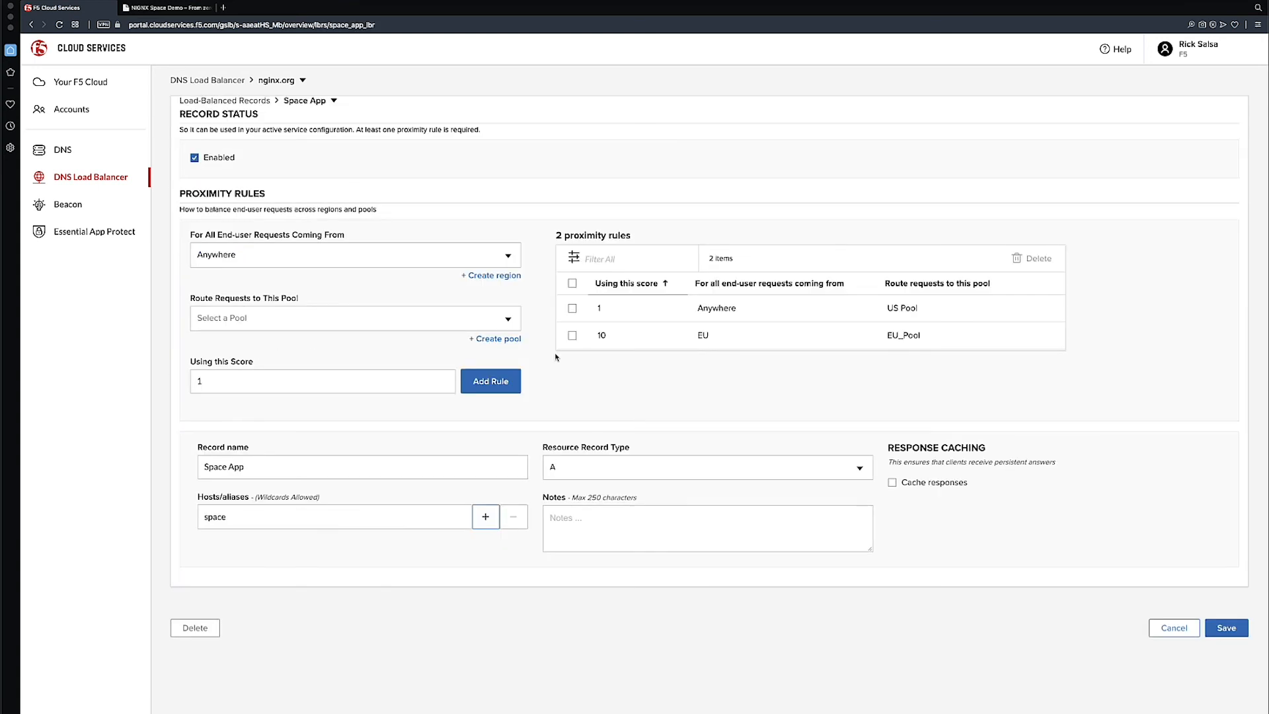
{"action": "left_click", "coordinate": [454, 258]}
{"action": "left_click", "coordinate": [583, 371]}
{"action": "left_click", "coordinate": [514, 279]}
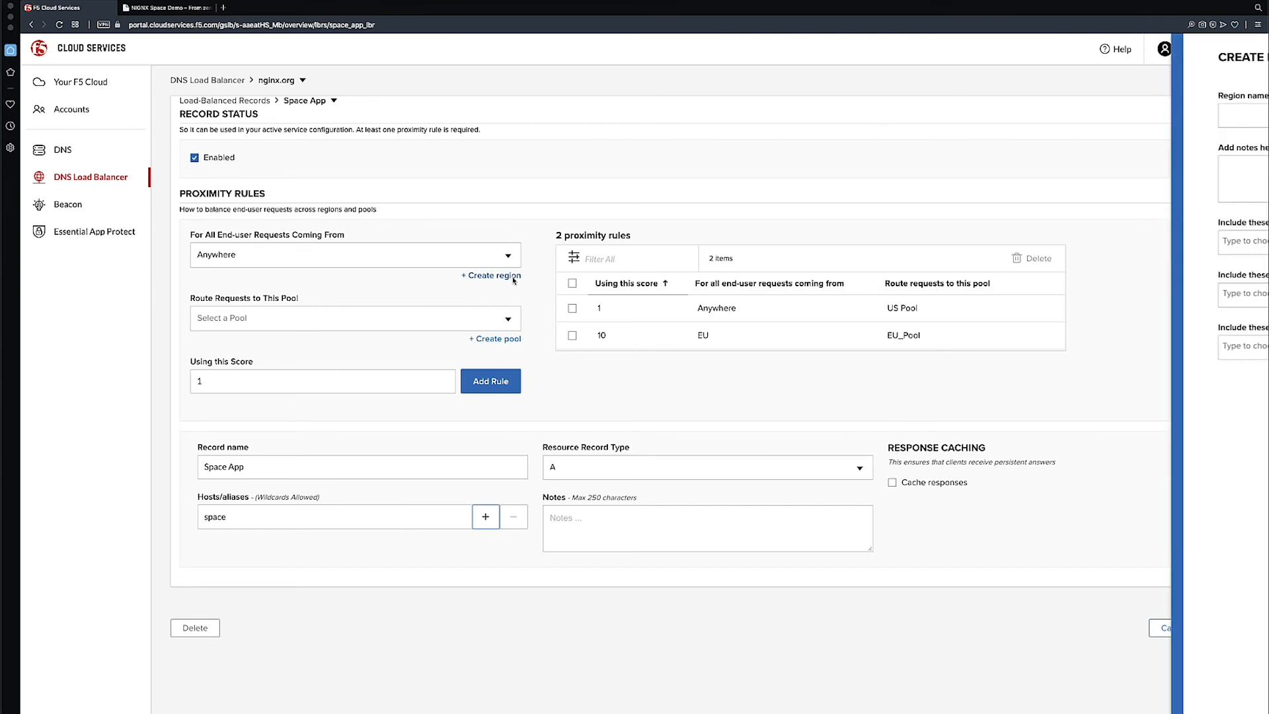
Name the new region APAC, include the continents Asia and Australia, and save it
{"action": "type", "text": "APAC"}
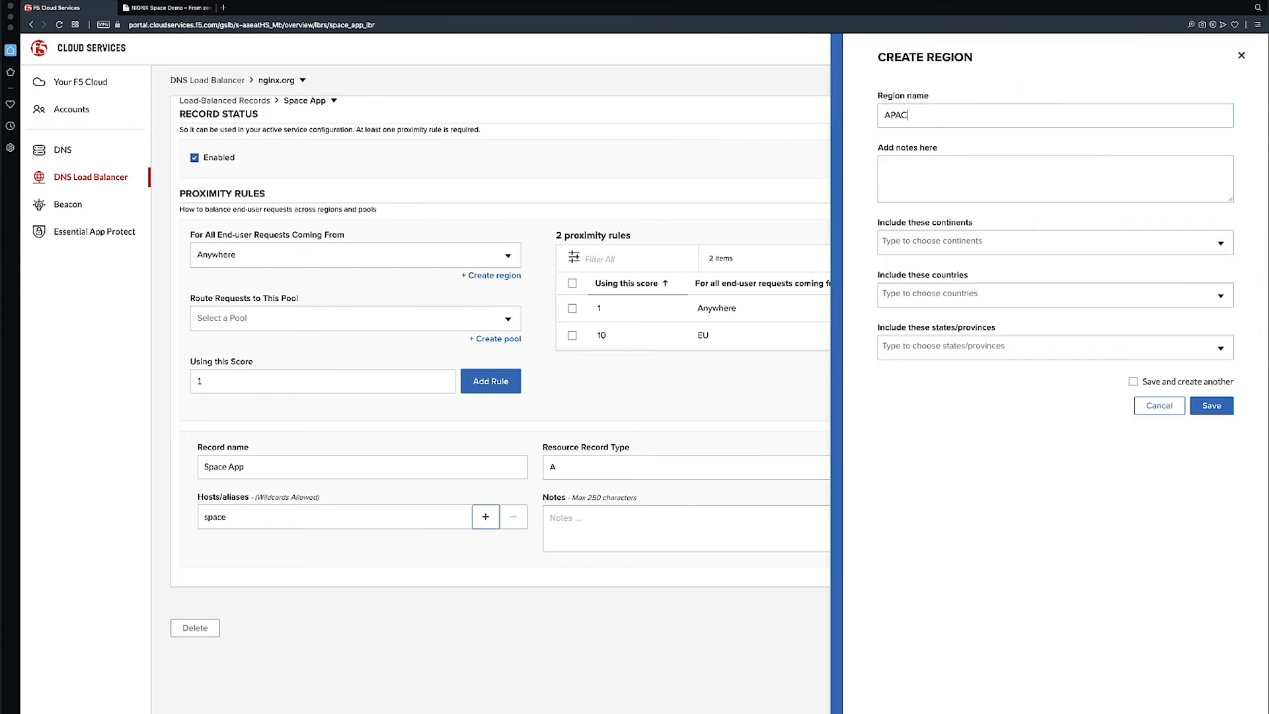
{"action": "left_click", "coordinate": [935, 241]}
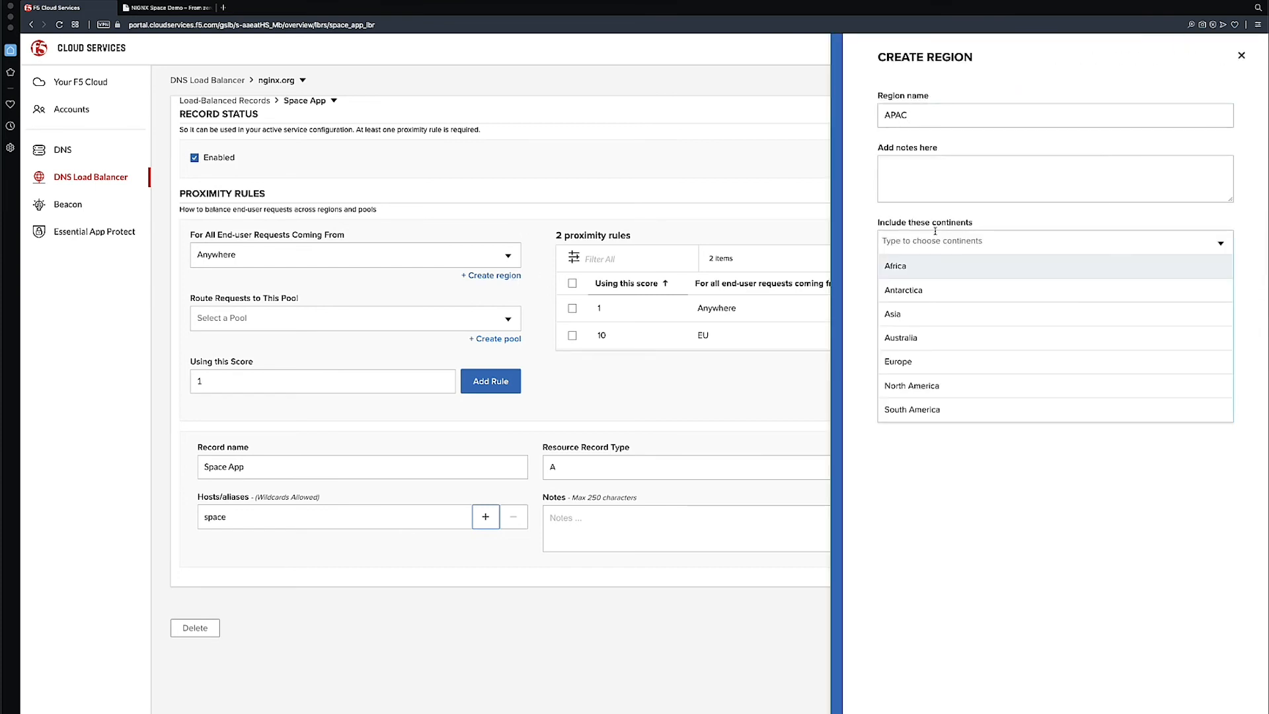
{"action": "left_click", "coordinate": [933, 317]}
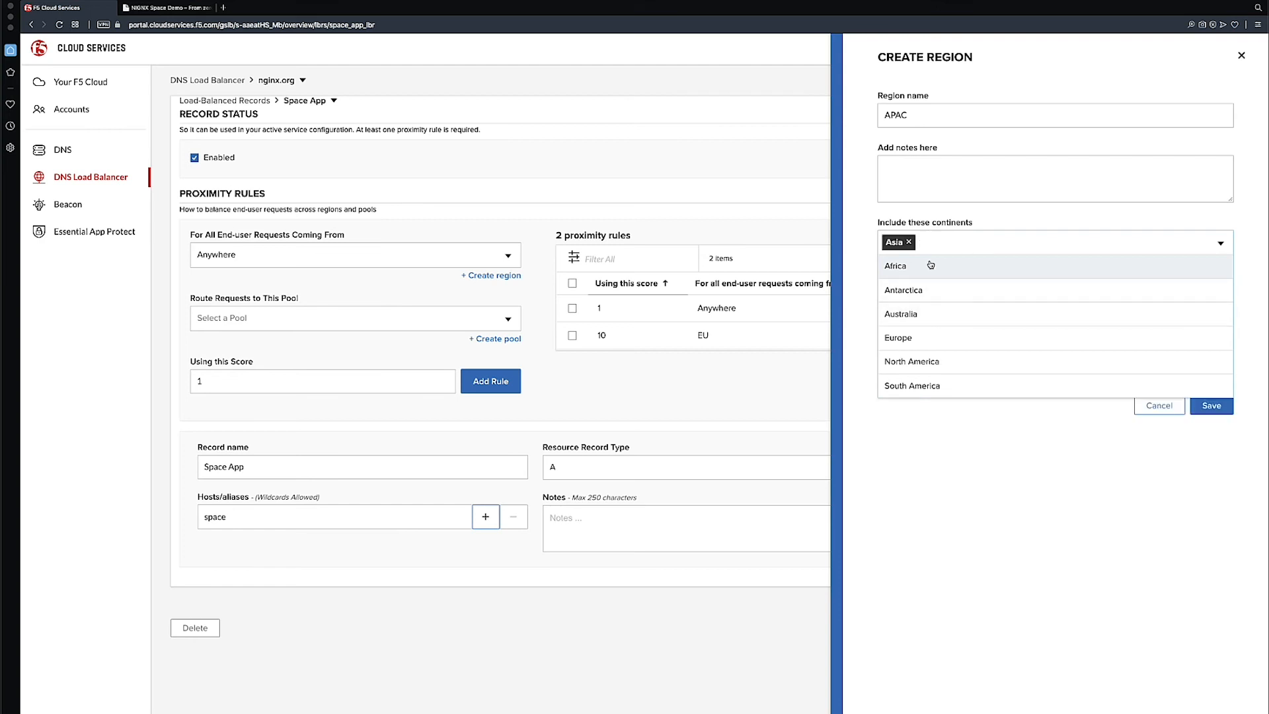
{"action": "left_click", "coordinate": [932, 315]}
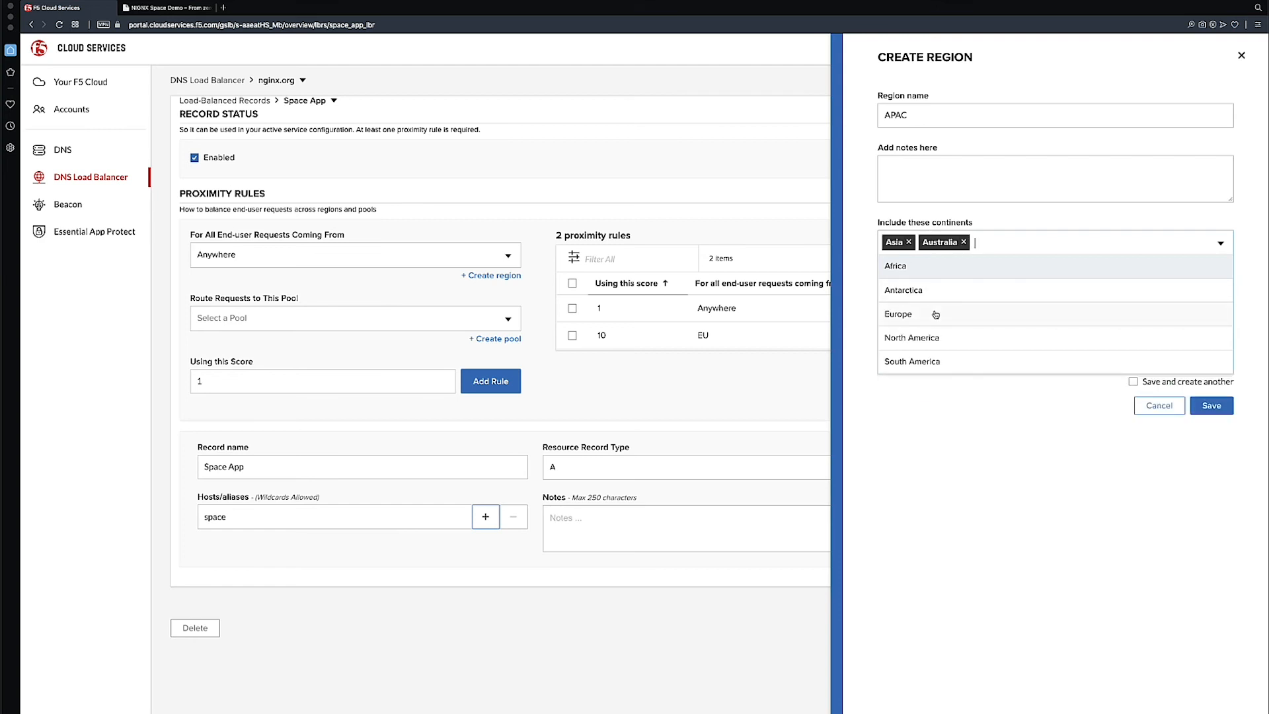
{"action": "left_click", "coordinate": [1220, 413]}
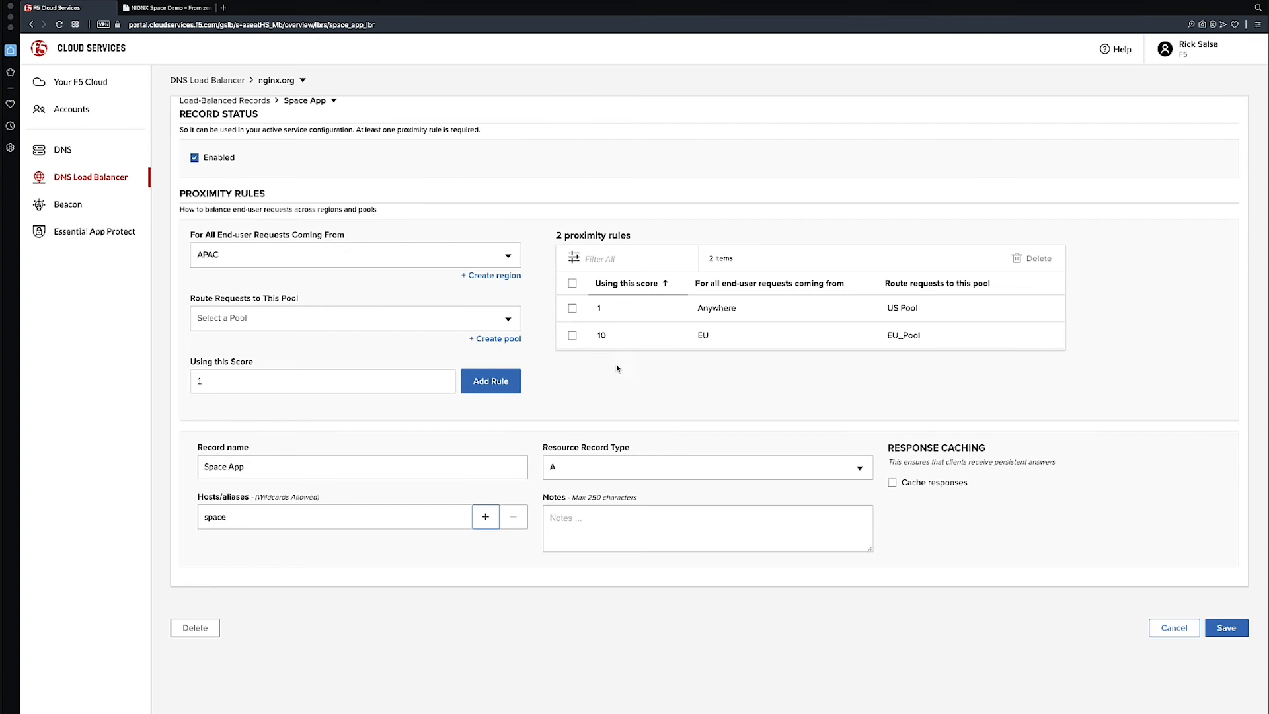
Add a proximity rule routing APAC requests to APAC Pool with score 10, and save the record with the rules sorted by descending score
{"action": "left_click", "coordinate": [506, 318]}
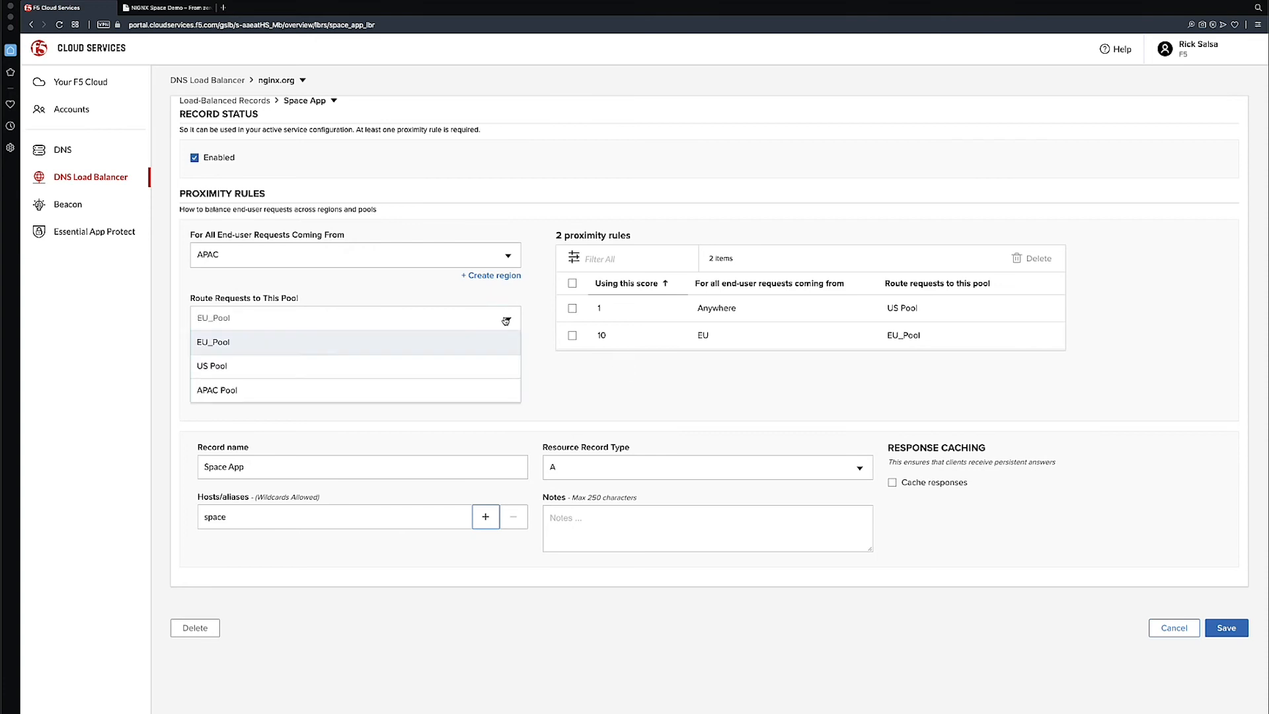
{"action": "left_click", "coordinate": [228, 391]}
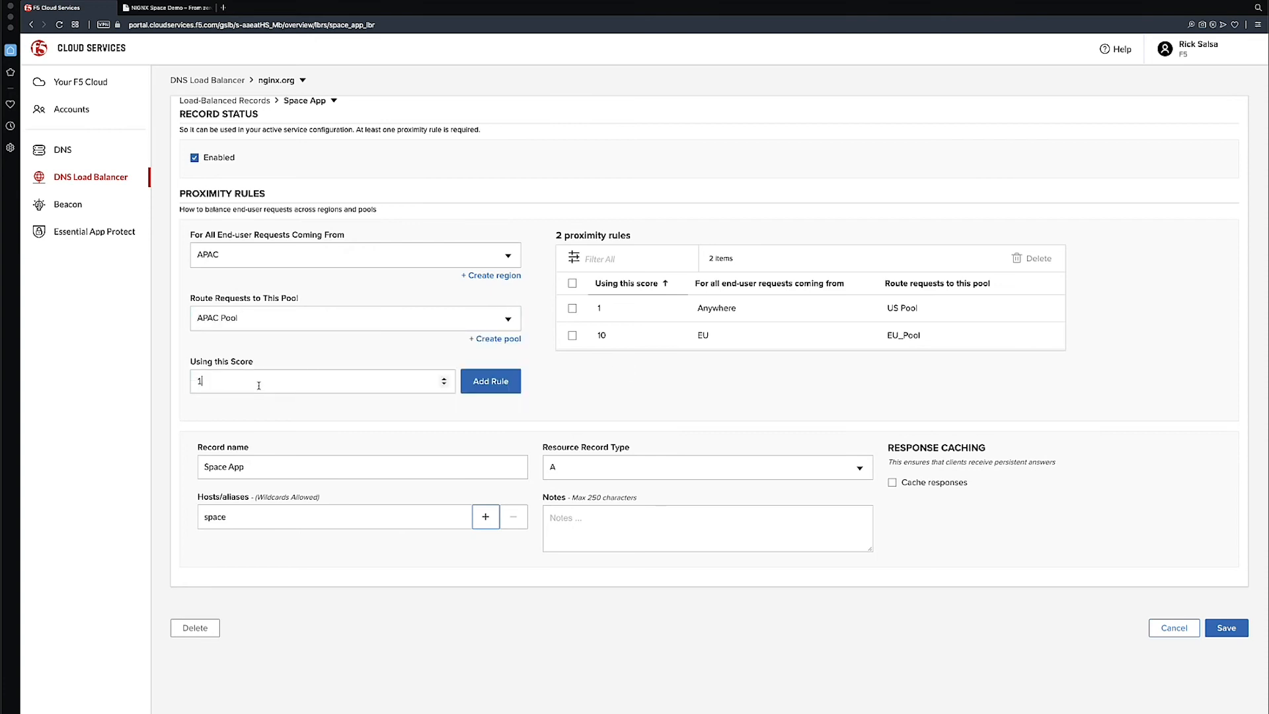
{"action": "type", "text": "0"}
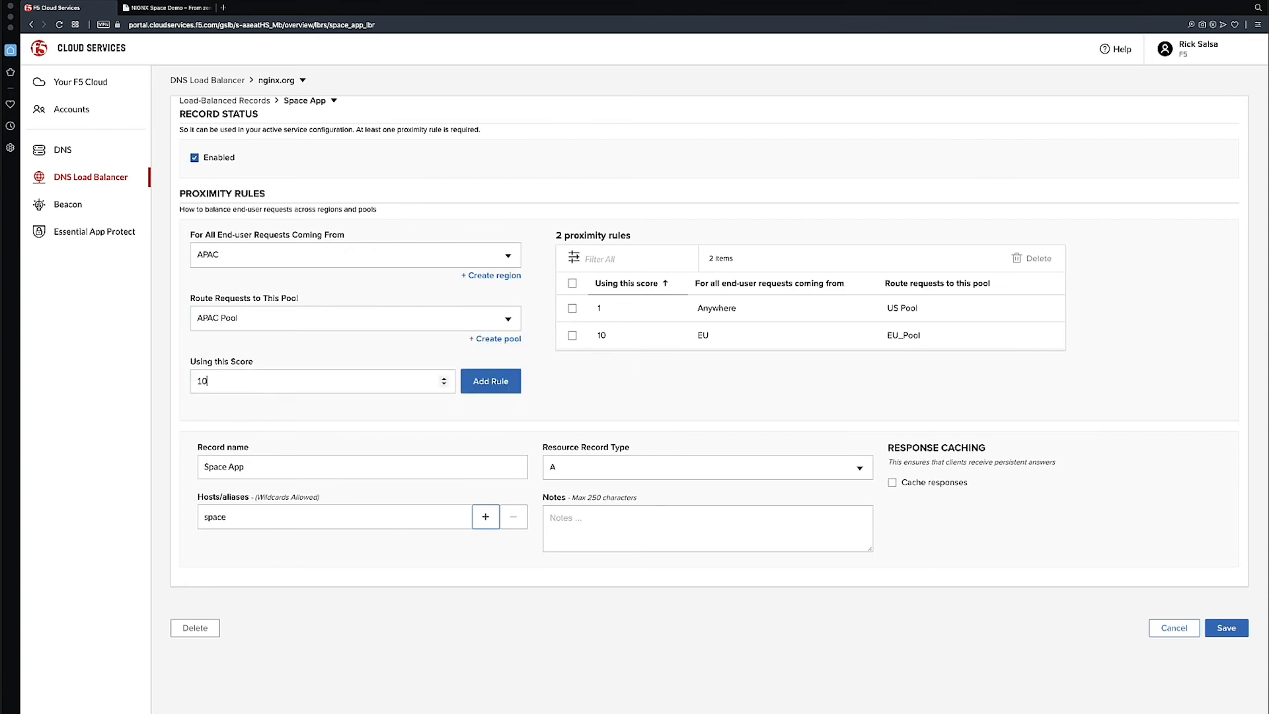
{"action": "left_click", "coordinate": [497, 386]}
{"action": "left_click", "coordinate": [665, 285]}
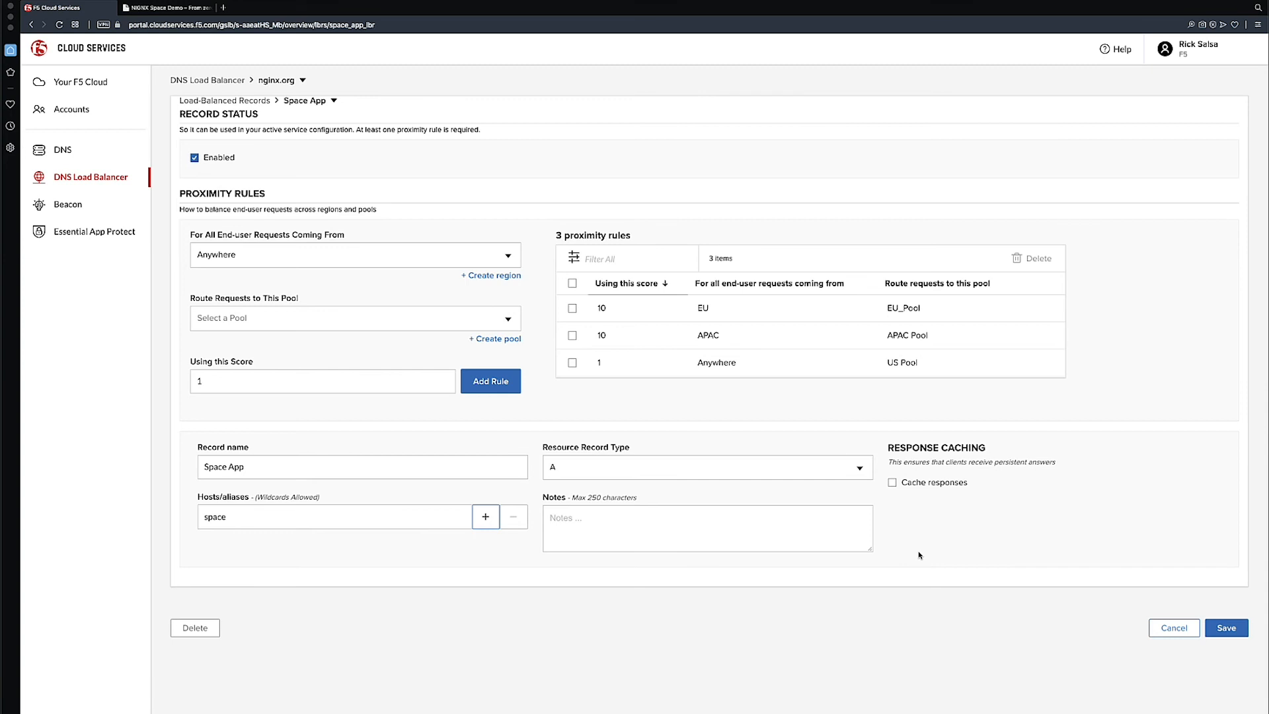
{"action": "left_click", "coordinate": [1233, 631]}
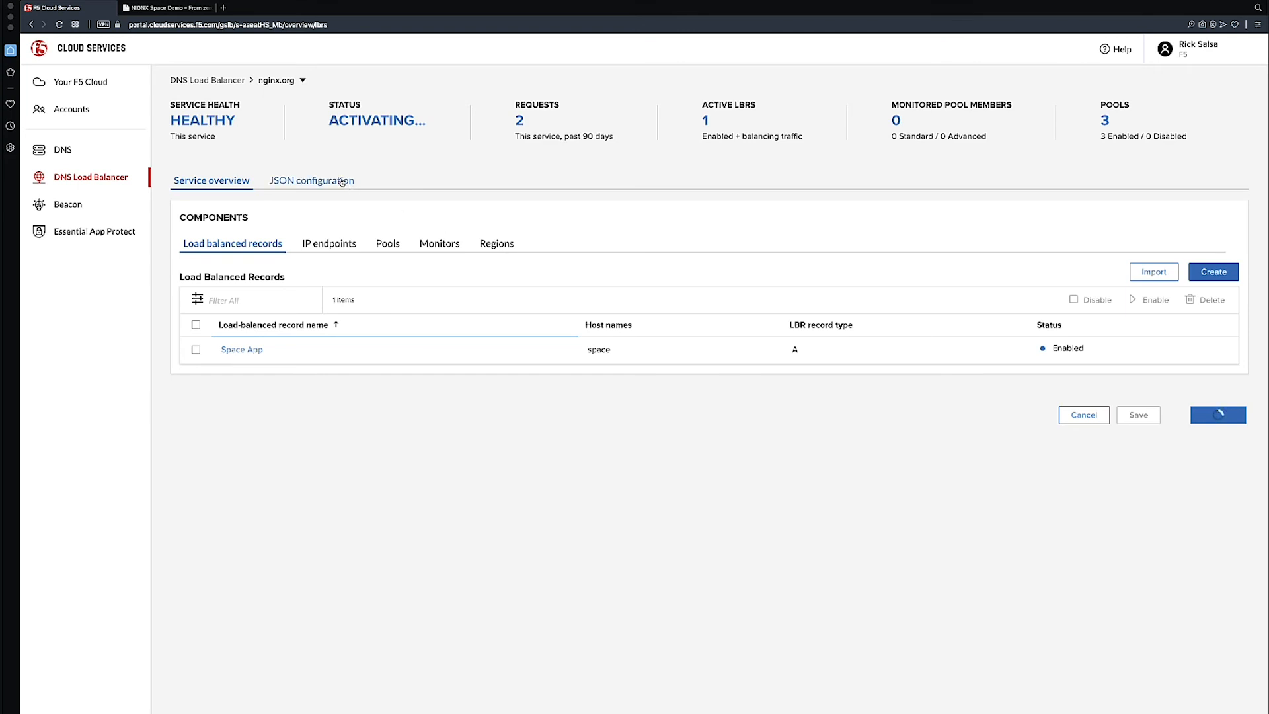
Switch to the space.nginx.org page and open the browser's VPN settings to check the site's regional routing
{"action": "left_click", "coordinate": [184, 9]}
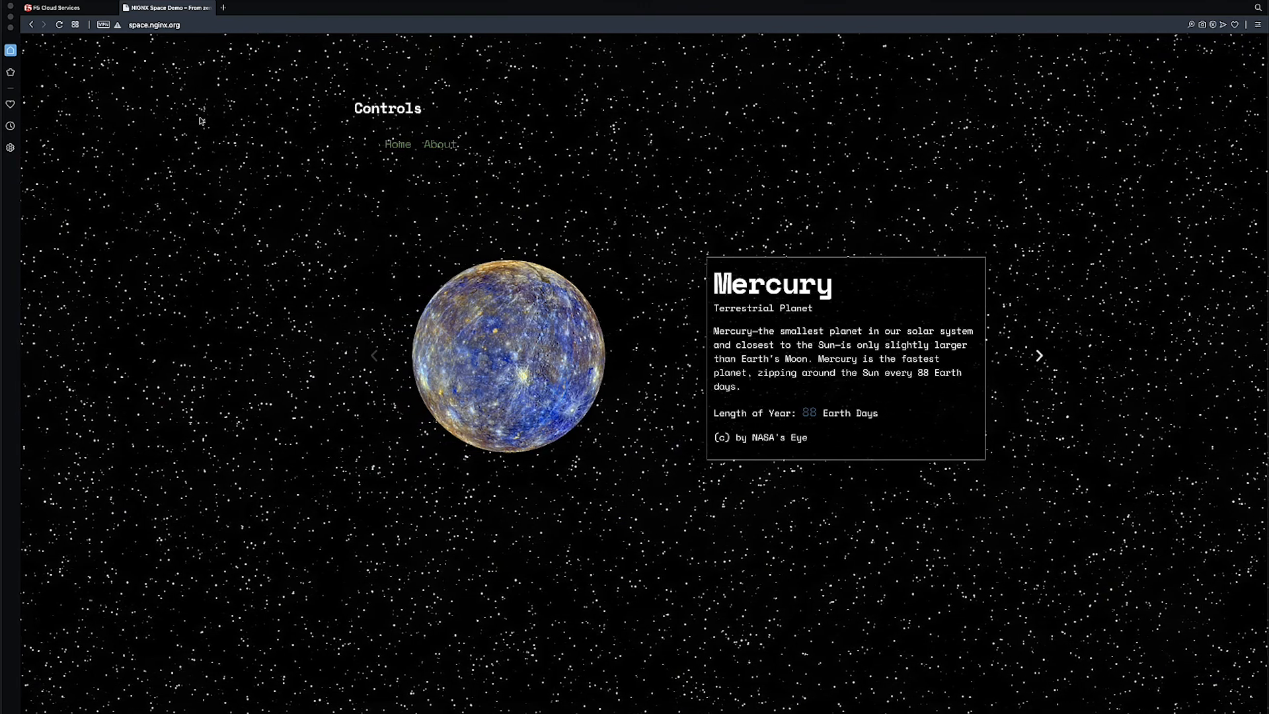
{"action": "left_click", "coordinate": [104, 27]}
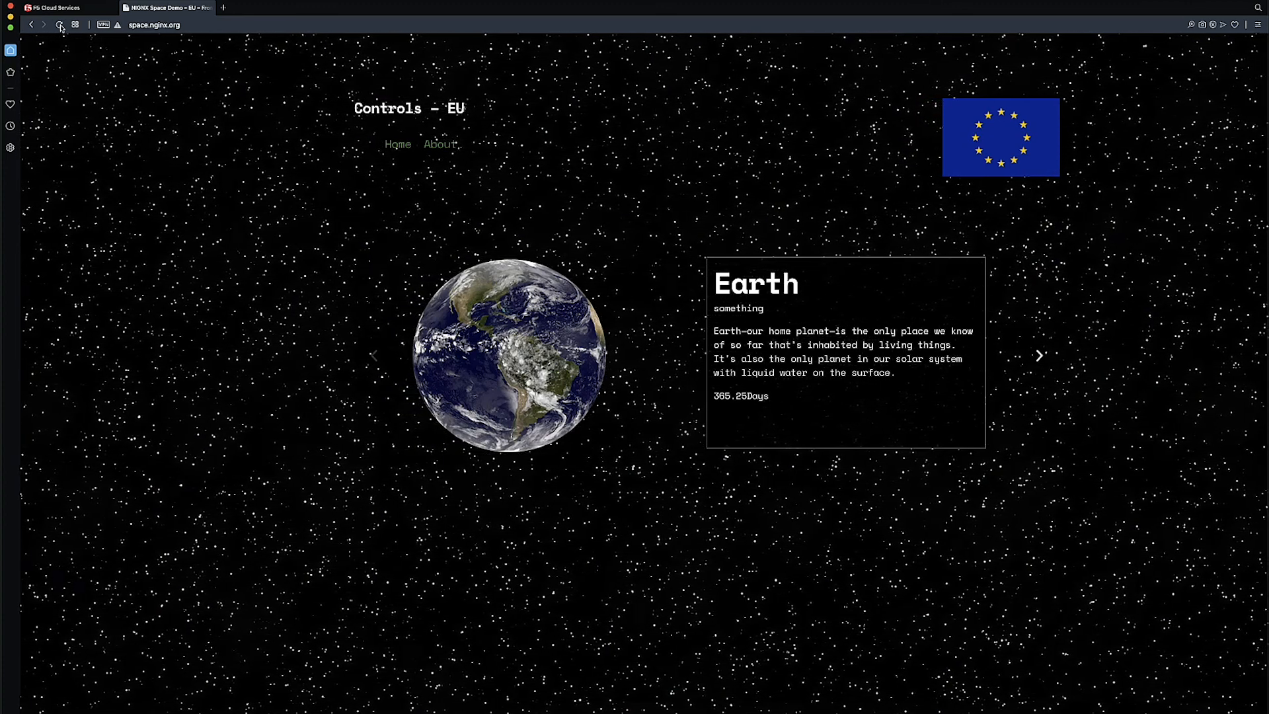
Return to the nginx.org DNS load balancer and reopen the Space App load-balanced record
{"action": "left_click", "coordinate": [69, 10]}
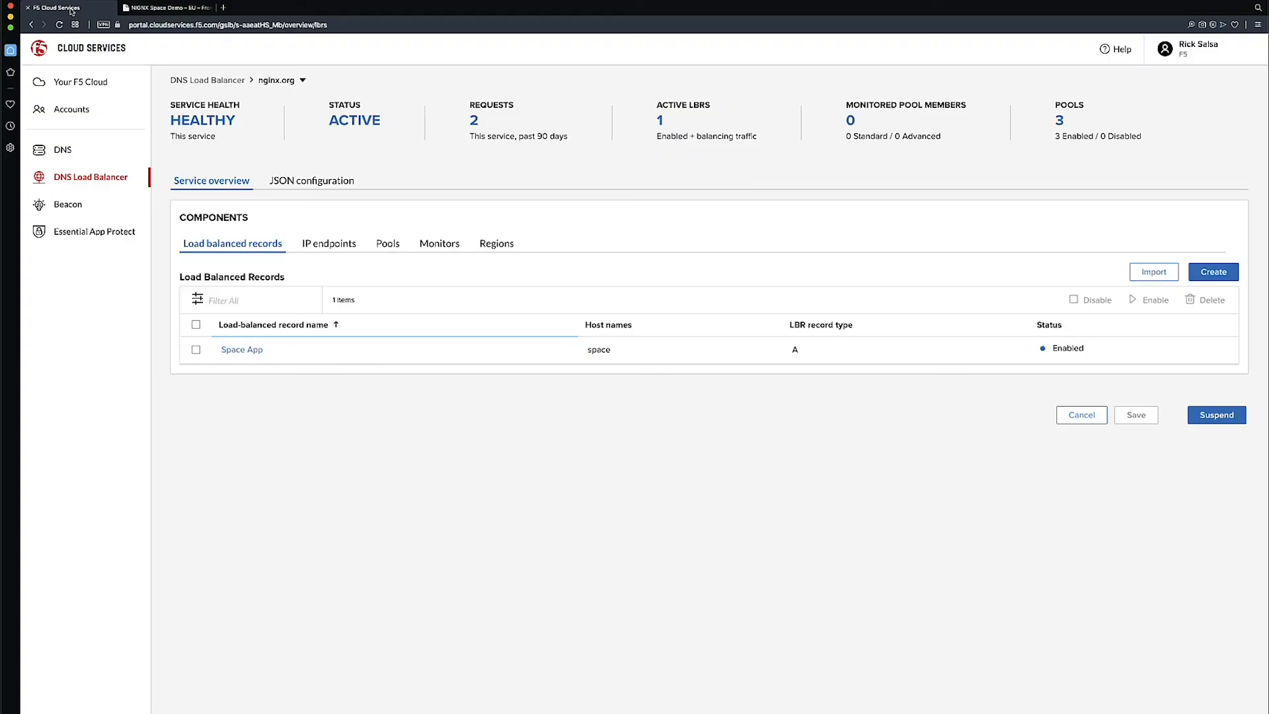
{"action": "left_click", "coordinate": [242, 349]}
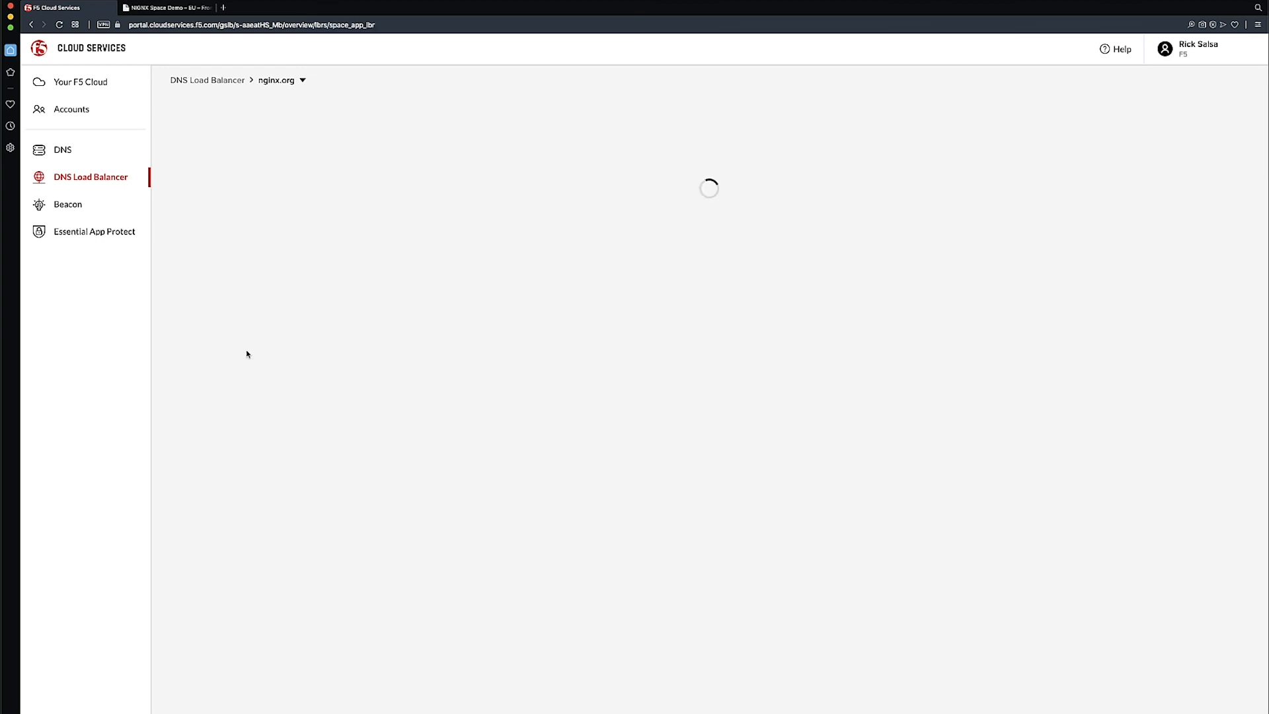